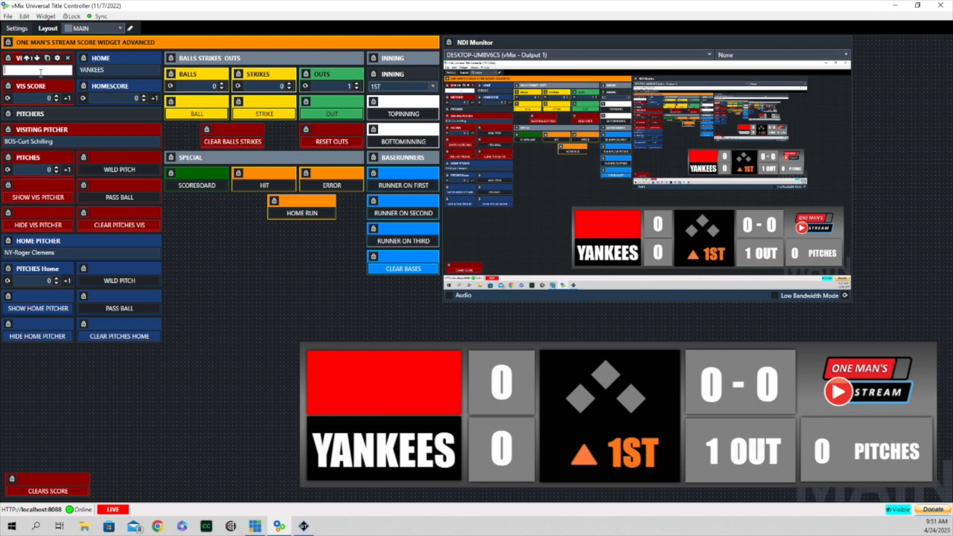
# - Enter OMS as the visitor team name and replace it with RED SOX
pyautogui.write('0')
pyautogui.write('MS')
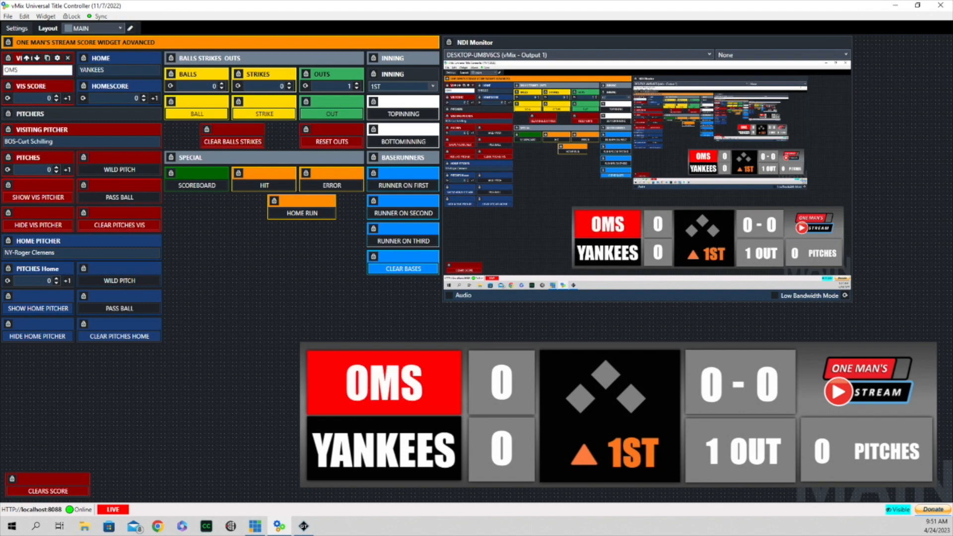
pyautogui.press('BackSpace')
pyautogui.press('BackSpace')
pyautogui.press('BackSpace')
pyautogui.write('RED SOX')
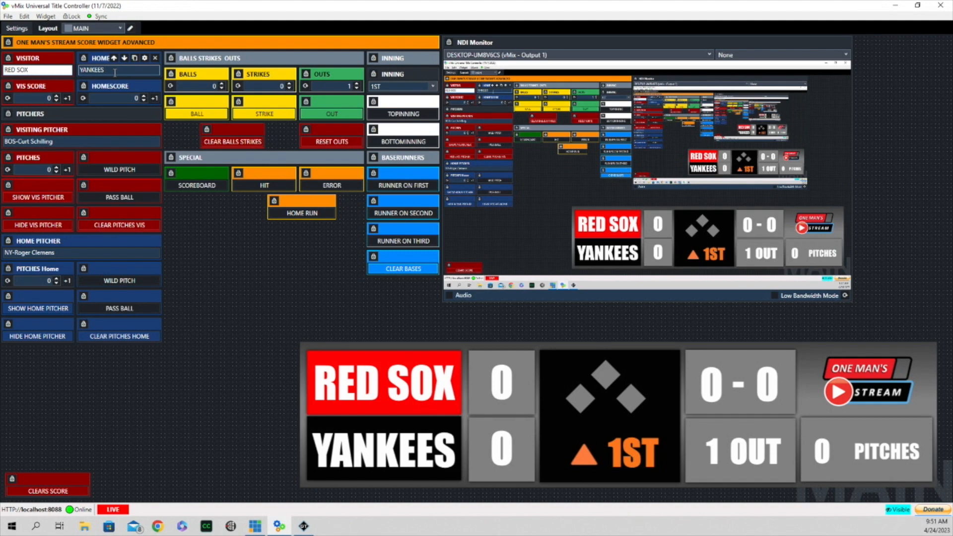
# - Add one run to the visitor score and one run to the home score
pyautogui.click(69, 99)
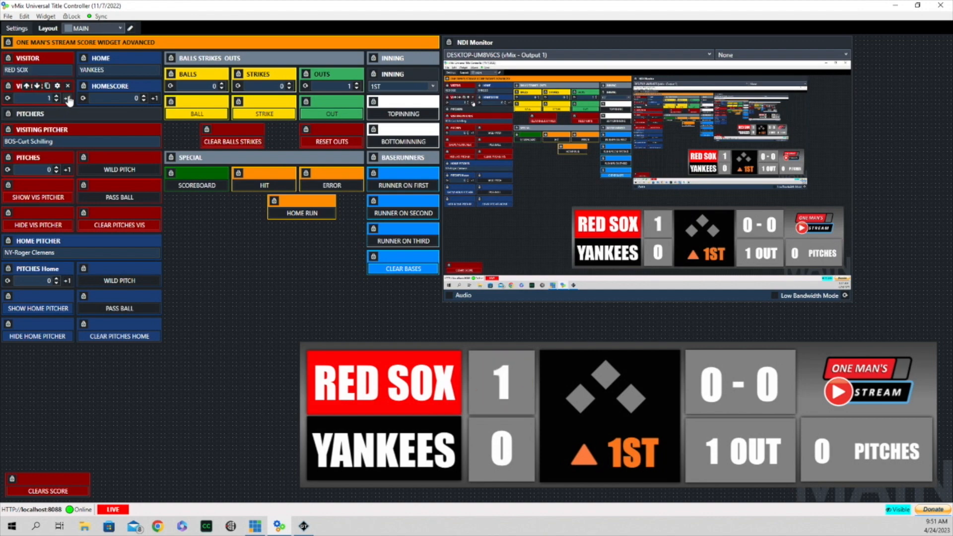
pyautogui.click(155, 100)
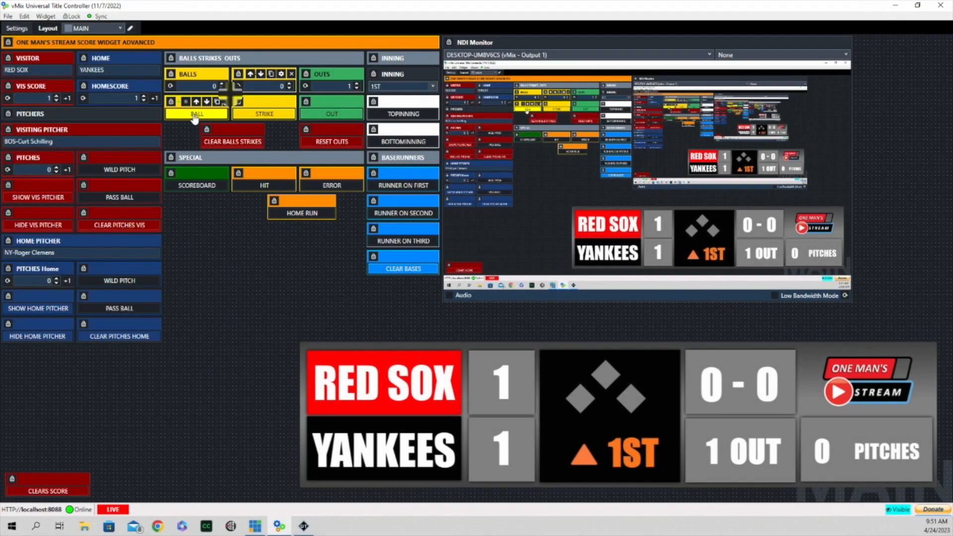
# - Record one ball and one strike, and clear the balls and strikes count
pyautogui.click(195, 115)
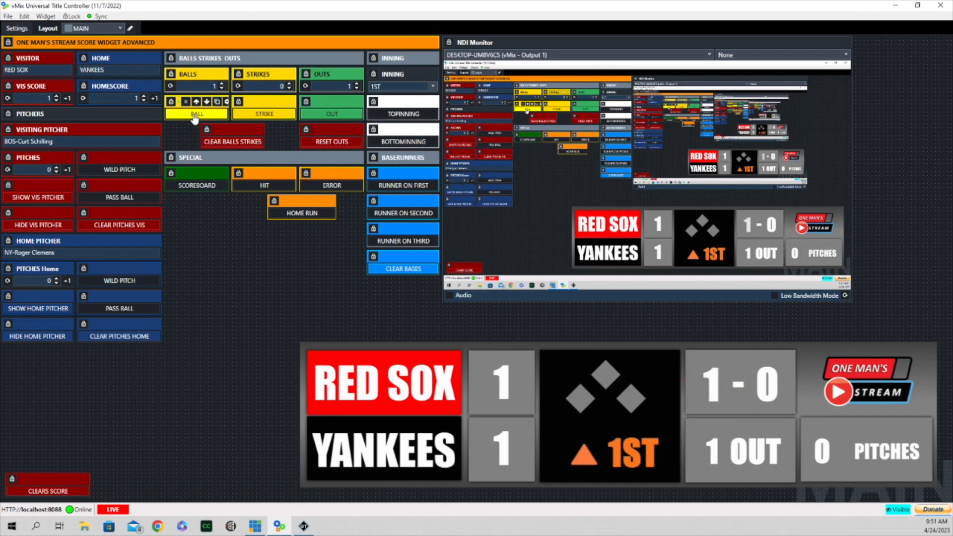
pyautogui.click(270, 115)
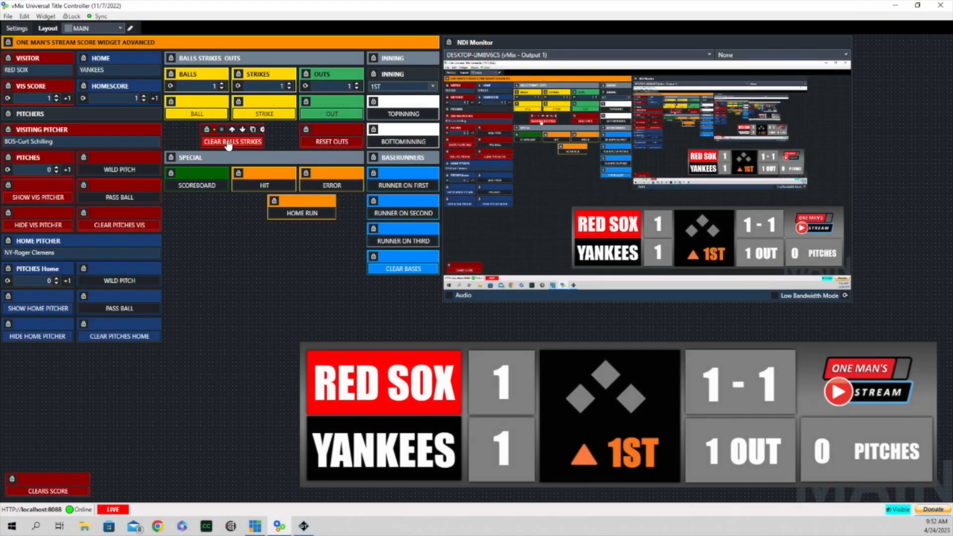
pyautogui.click(229, 143)
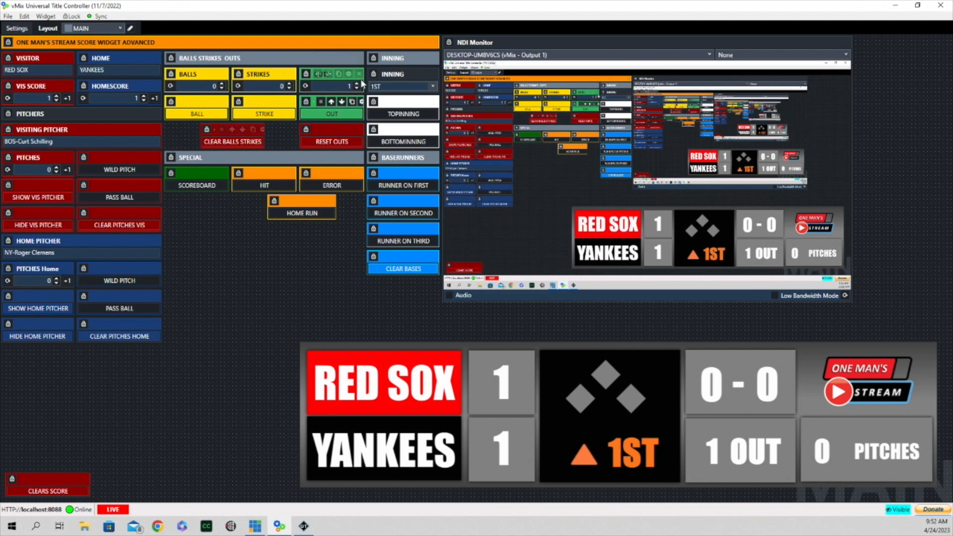
# - Reset the outs, record two outs, and reset the outs to zero again
pyautogui.click(330, 144)
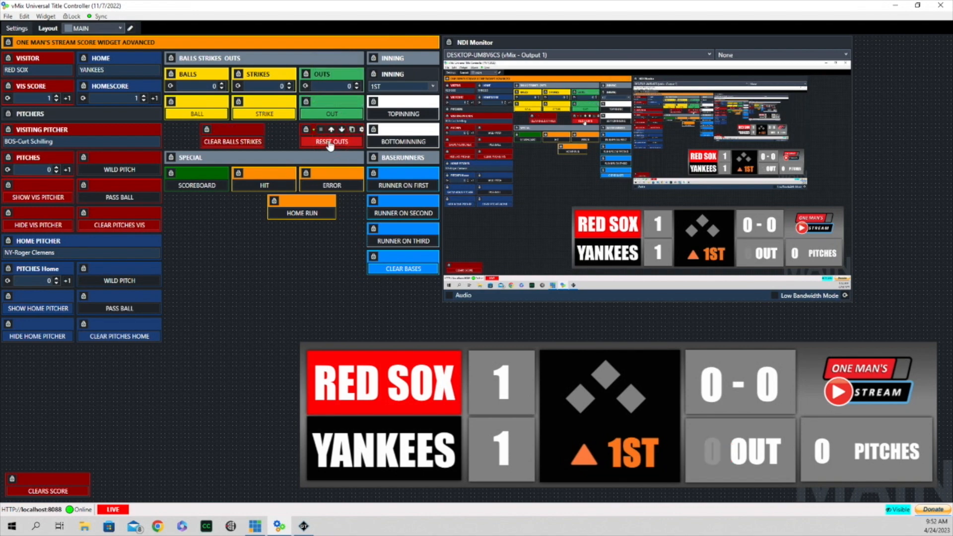
pyautogui.click(334, 116)
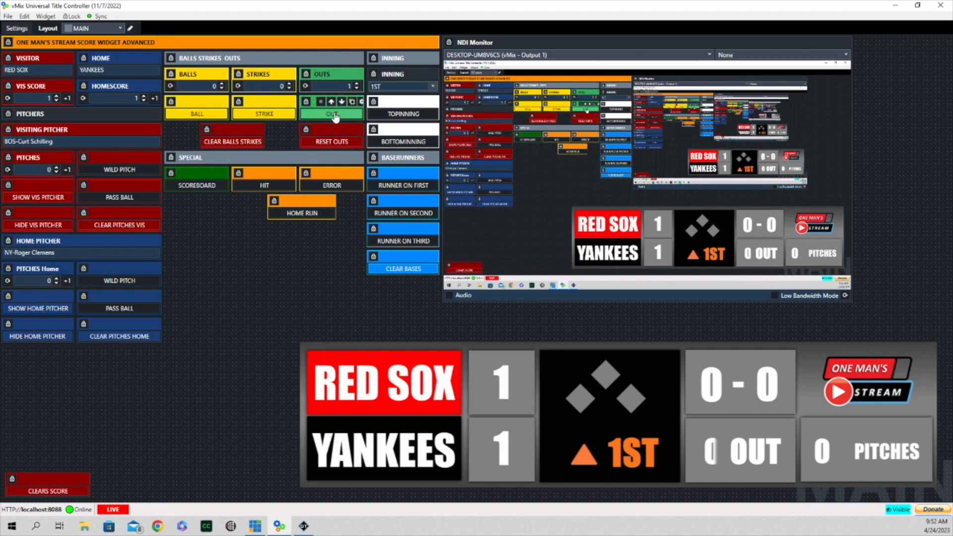
pyautogui.click(334, 116)
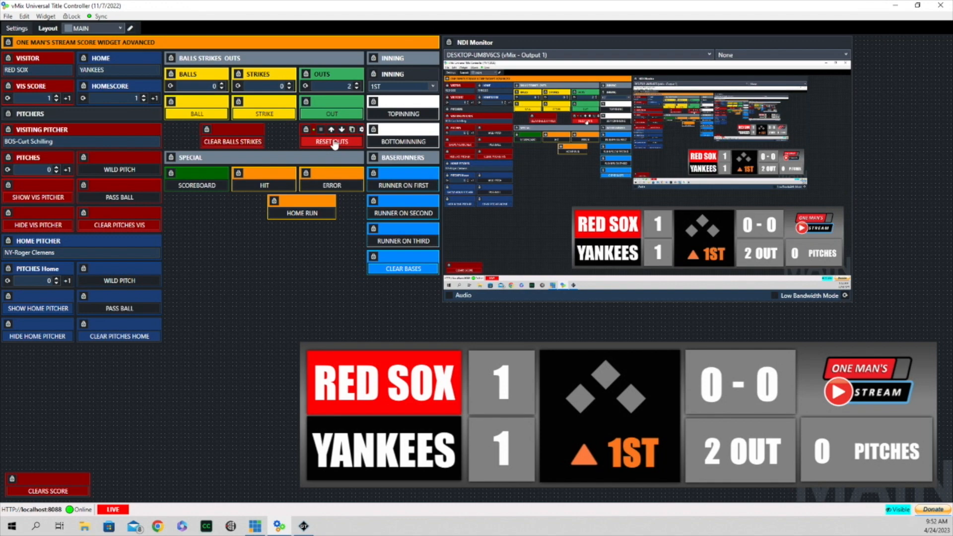
pyautogui.click(335, 143)
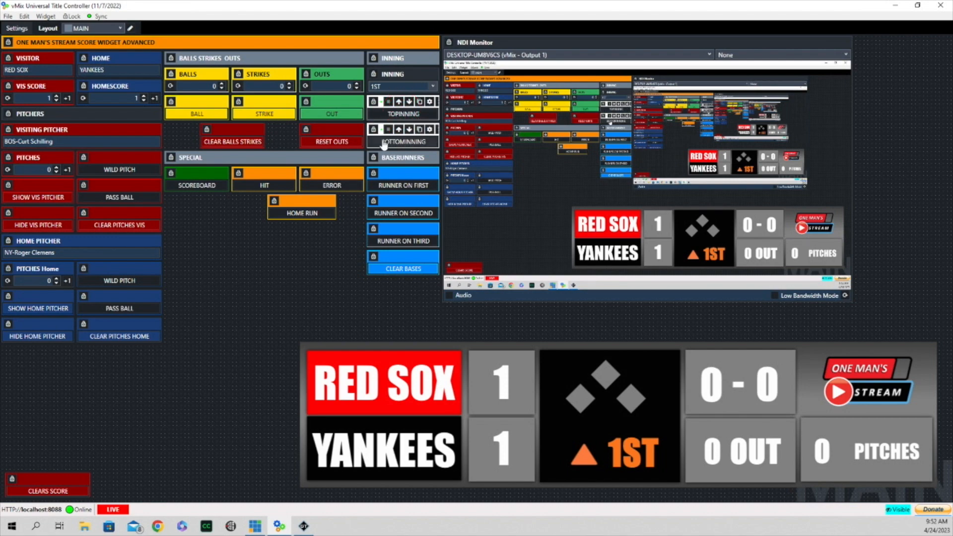
# - Cycle the inning through 2ND, 3RD and 4TH back to 1ST, and activate the top of the inning
pyautogui.click(401, 143)
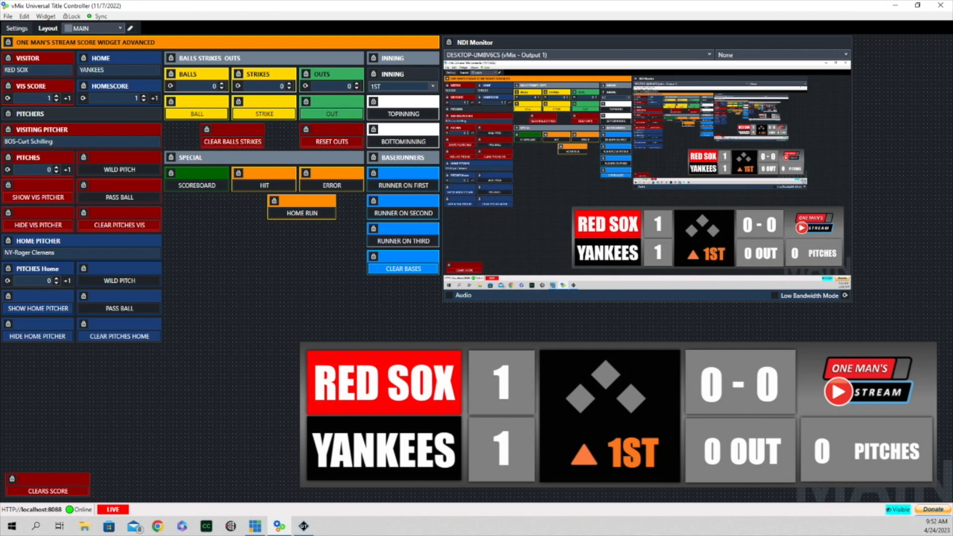
pyautogui.click(406, 87)
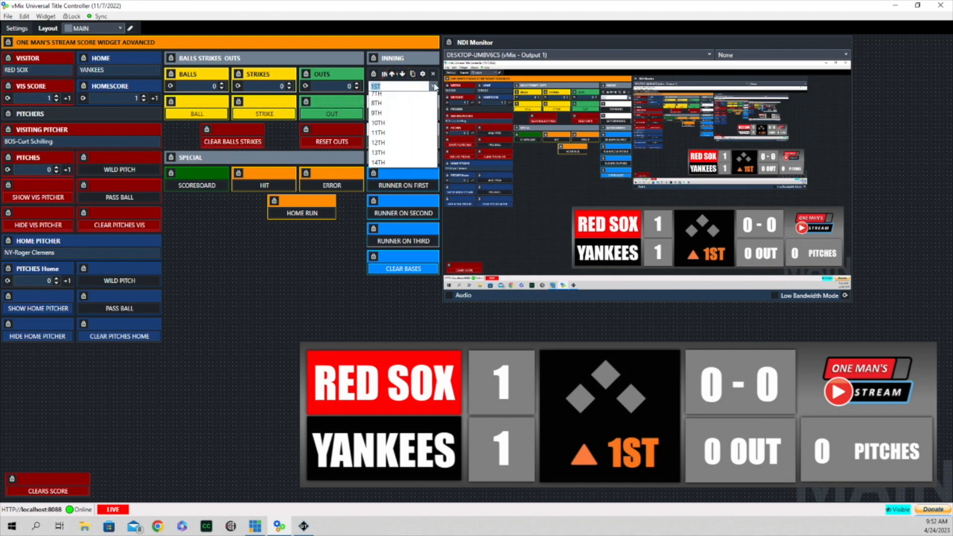
pyautogui.click(377, 107)
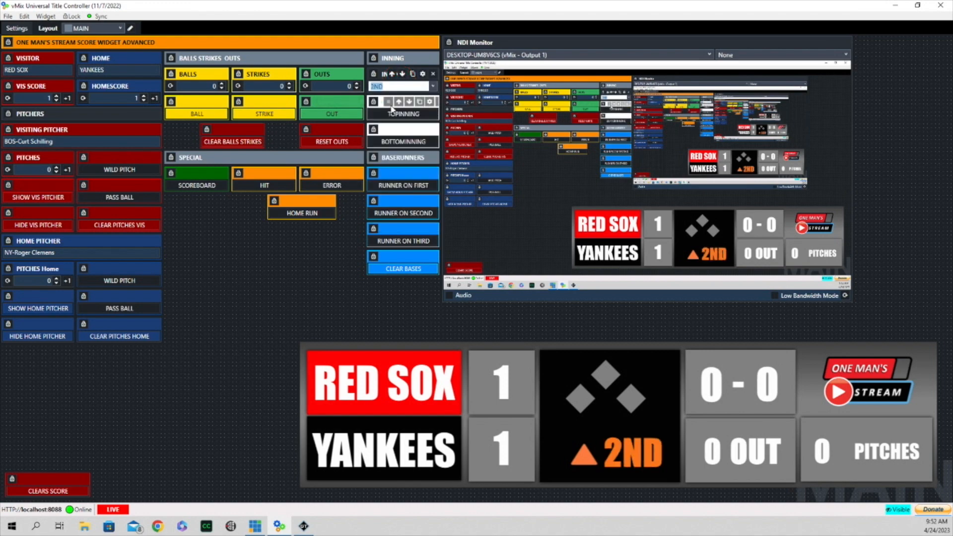
pyautogui.click(433, 88)
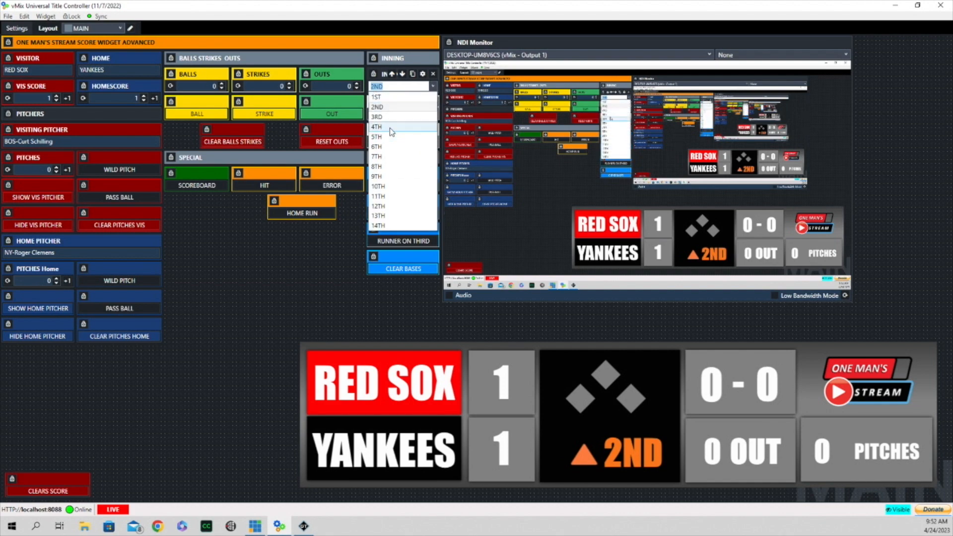
pyautogui.click(379, 116)
pyautogui.click(433, 86)
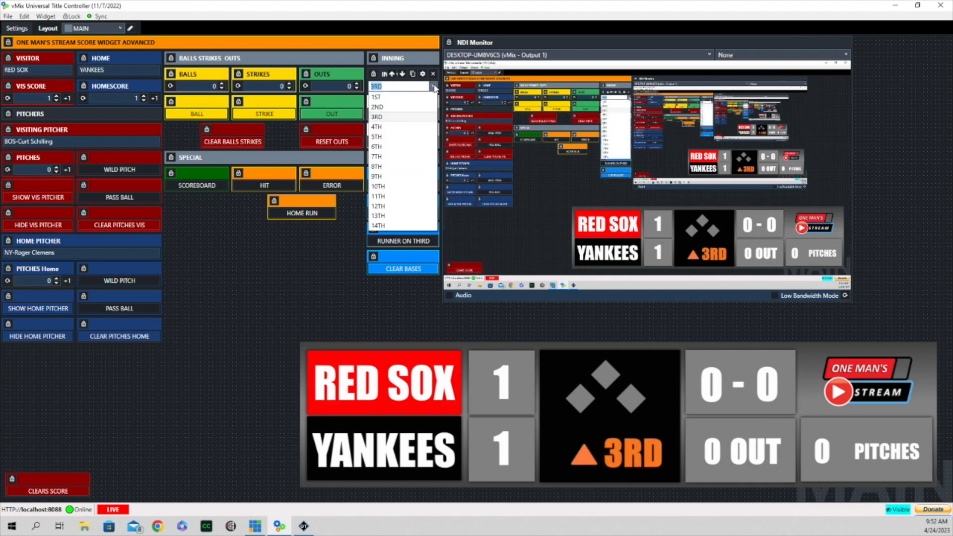
pyautogui.click(392, 127)
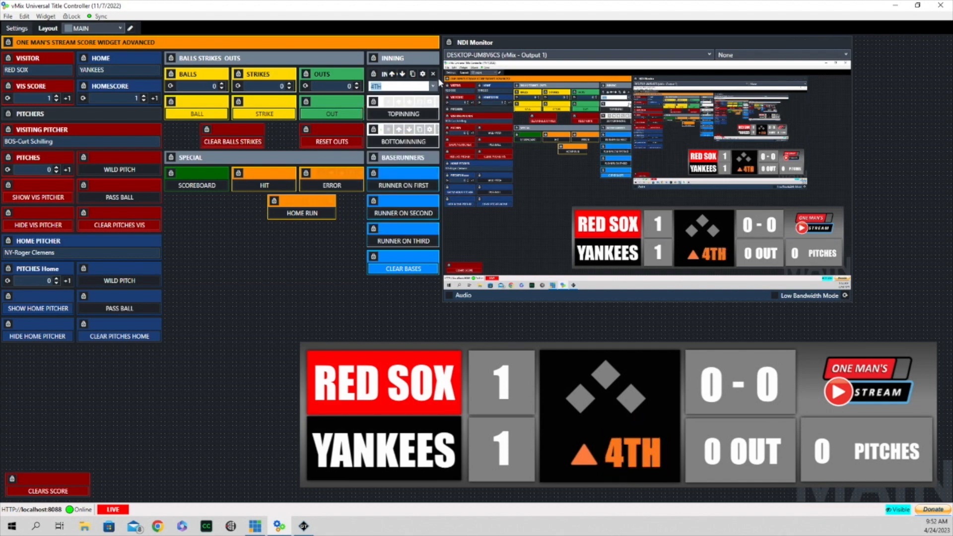
pyautogui.click(433, 87)
pyautogui.click(376, 97)
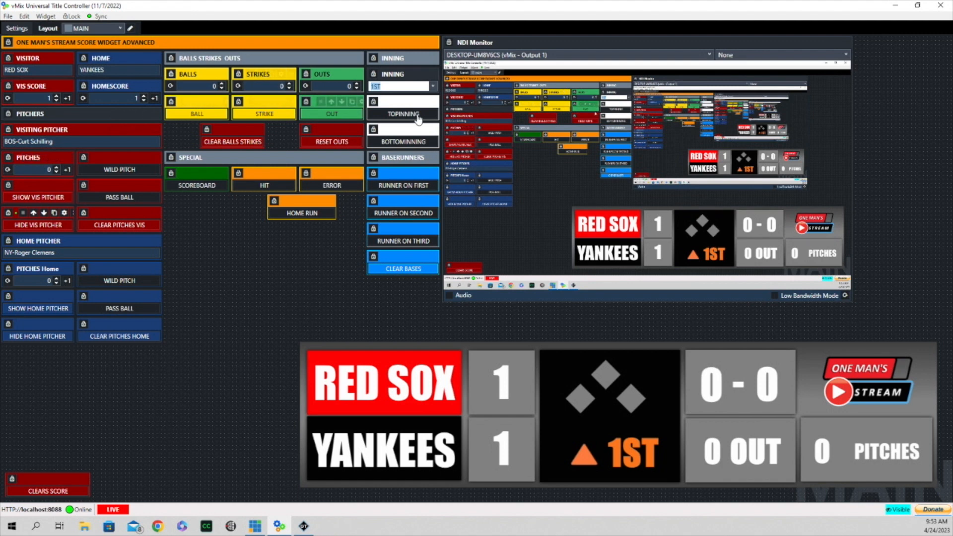
pyautogui.click(401, 113)
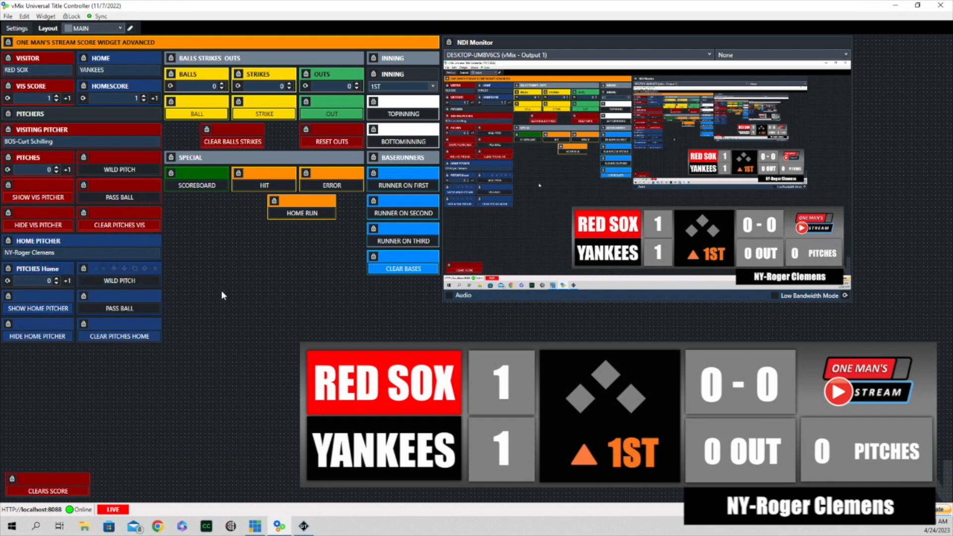
# - Examine the hotkey links and individual properties of the PITCHES Home score widget, and close its properties
pyautogui.click(68, 281)
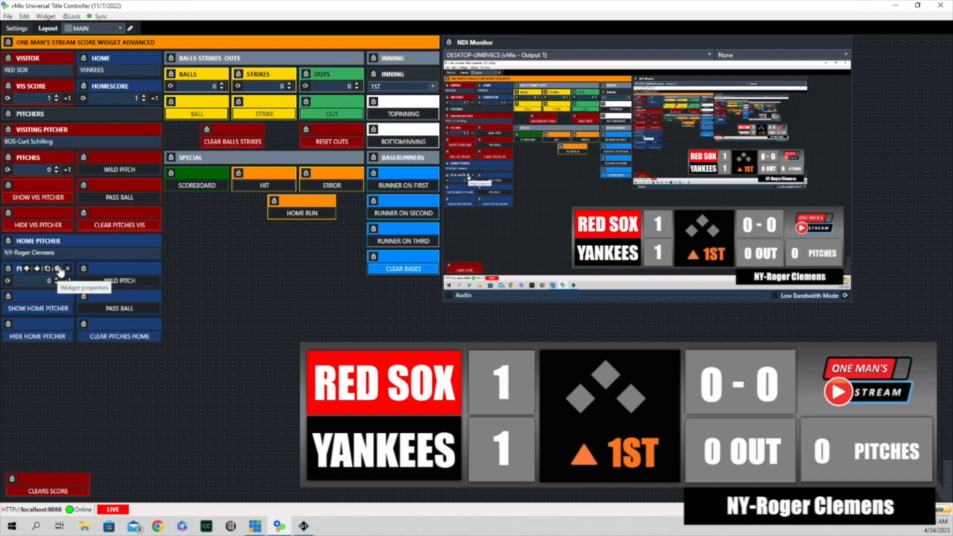
pyautogui.click(57, 269)
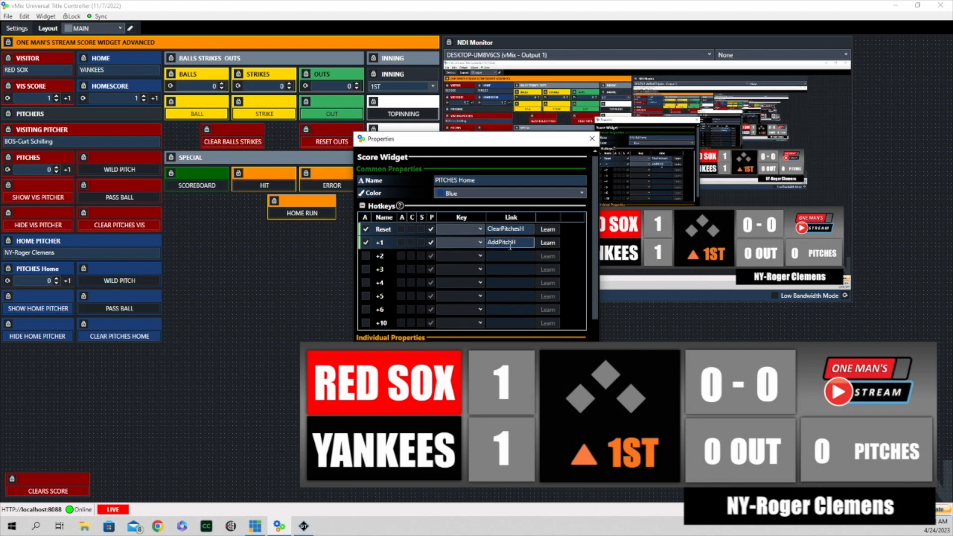
pyautogui.scroll(-2, 492, 291)
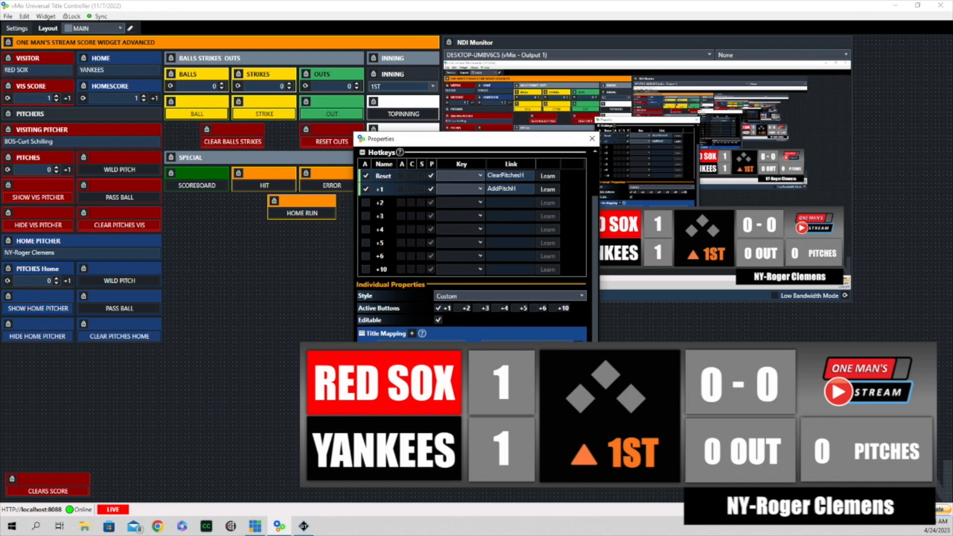
pyautogui.click(299, 324)
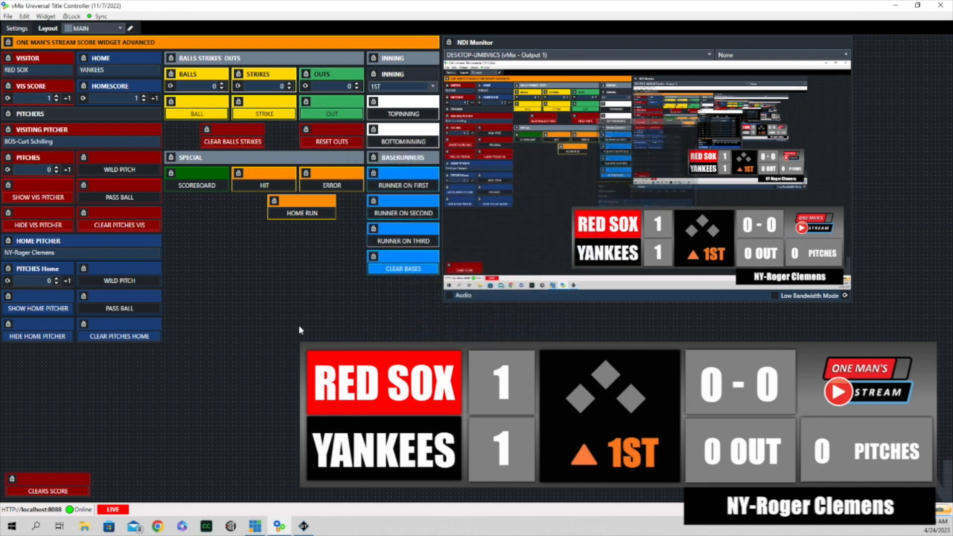
# - Raise the home pitcher's pitch count to 10, one pitch at a time
pyautogui.click(68, 281)
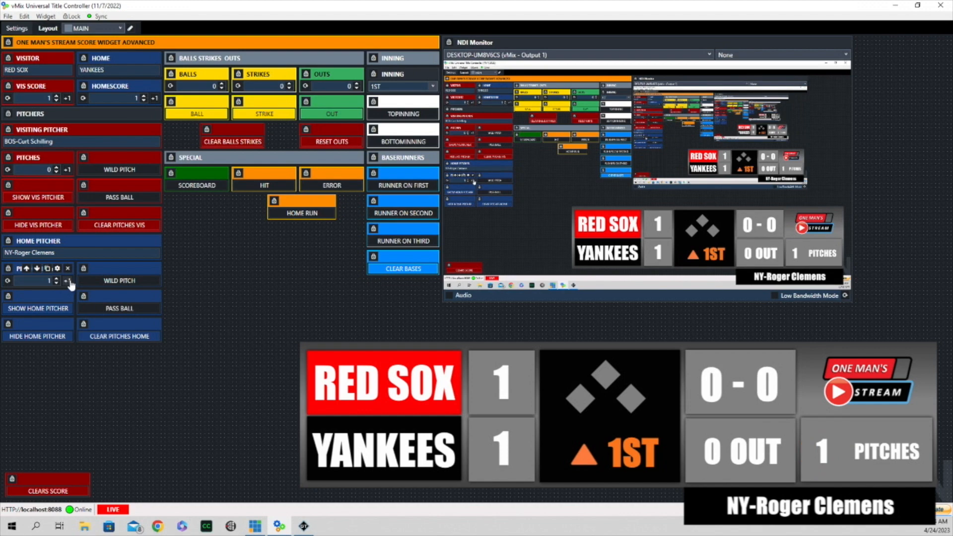
pyautogui.click(69, 281)
pyautogui.click(69, 281)
pyautogui.click(69, 281)
pyautogui.click(69, 281)
pyautogui.click(69, 281)
pyautogui.click(68, 280)
pyautogui.click(69, 280)
pyautogui.click(69, 281)
pyautogui.click(69, 281)
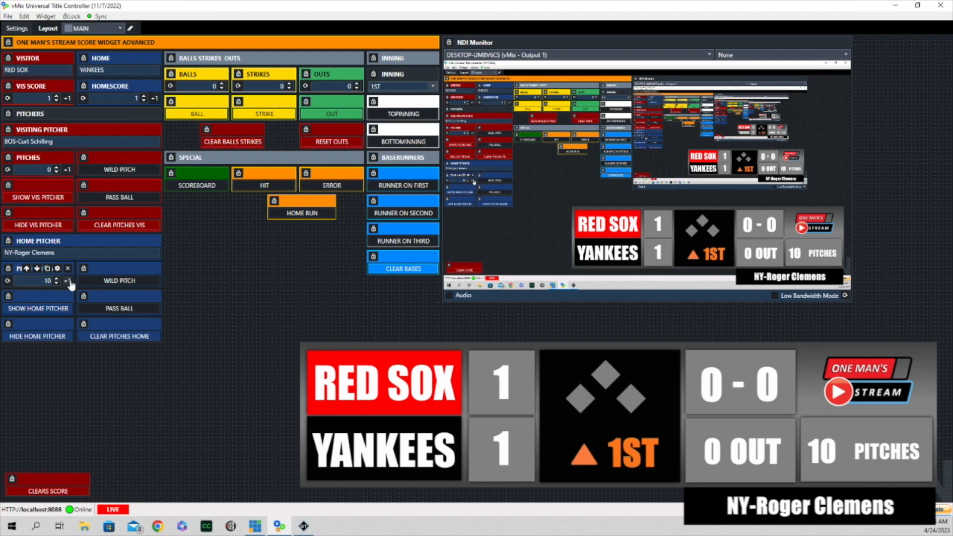
# - Switch to the bottom of the inning and raise the visiting pitcher's pitch count to 3
pyautogui.click(406, 142)
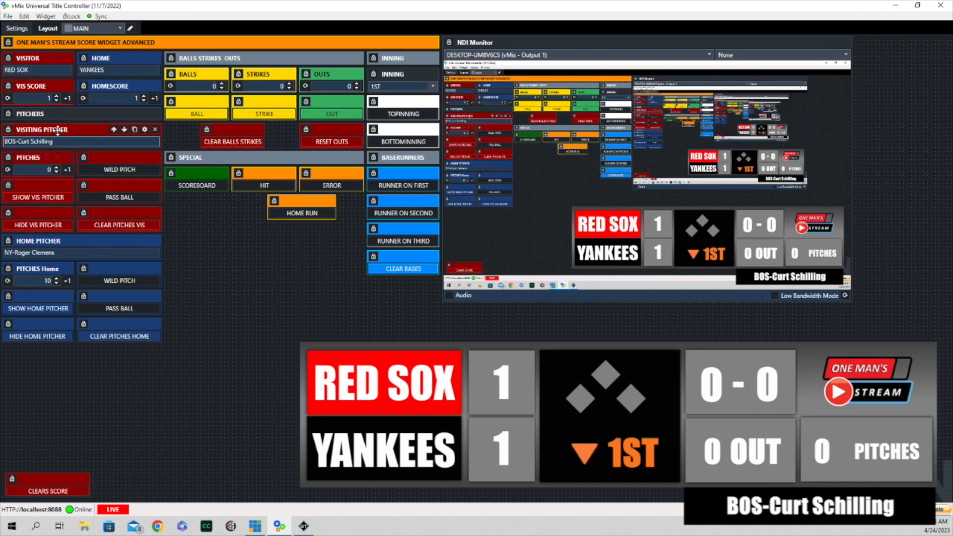
pyautogui.click(67, 169)
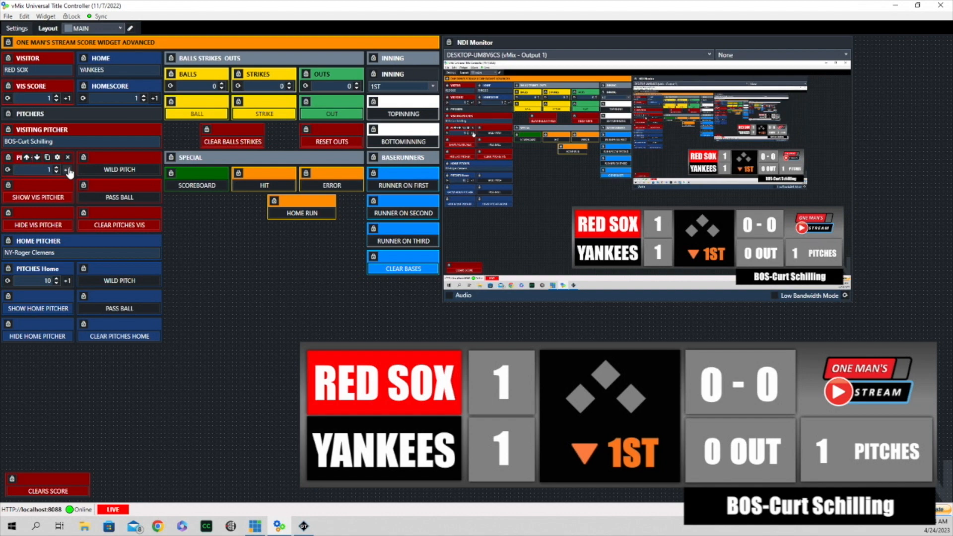
pyautogui.click(66, 169)
pyautogui.click(68, 170)
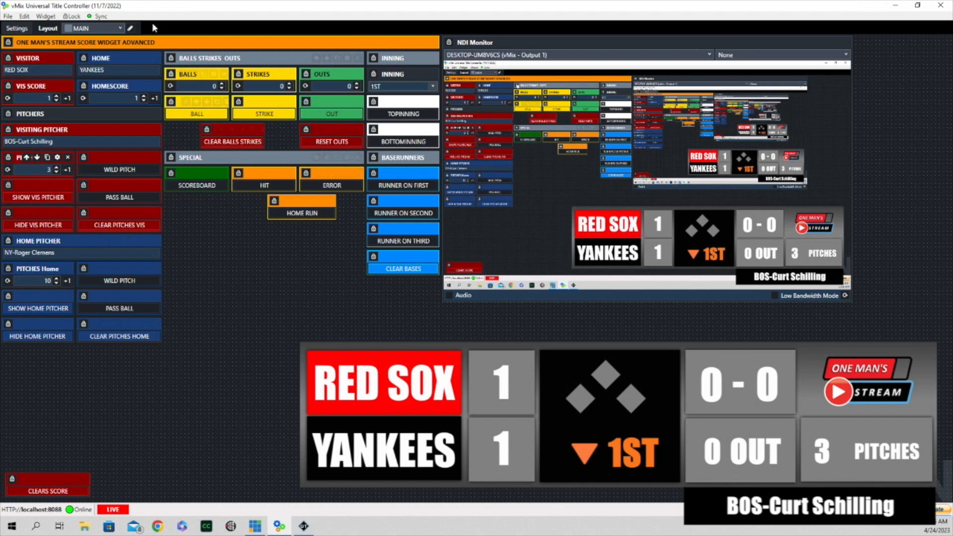
# - Clear both teams' scores and move the game to the top of the 2ND inning
pyautogui.click(45, 492)
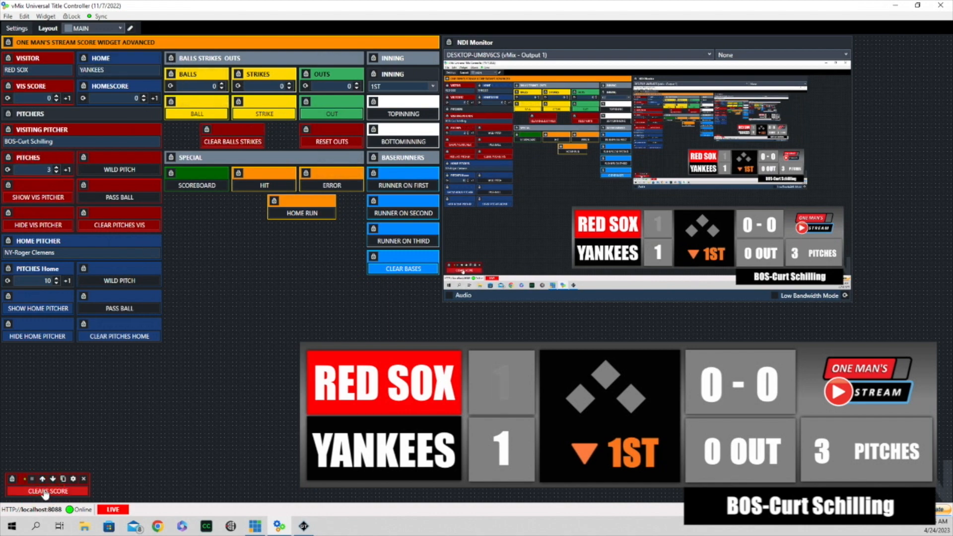
pyautogui.click(434, 87)
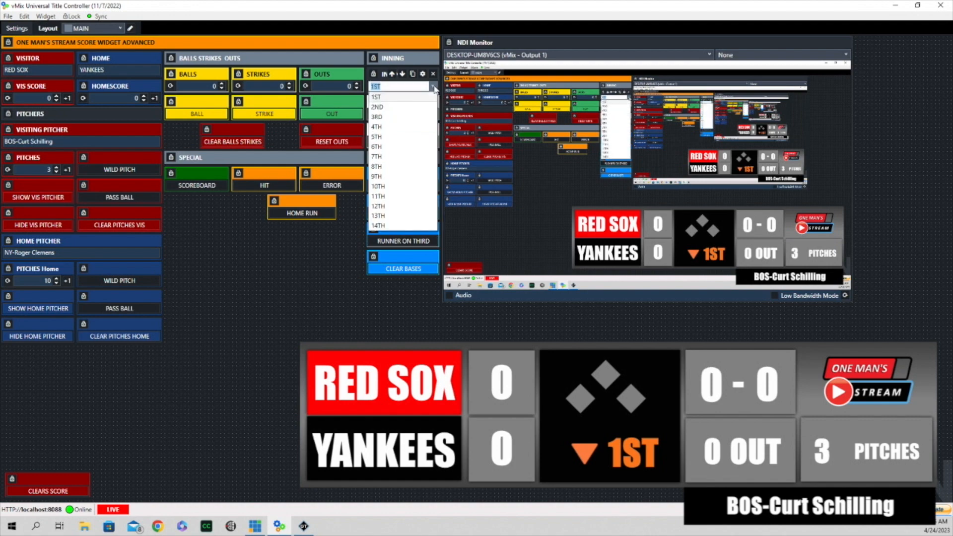
pyautogui.click(402, 107)
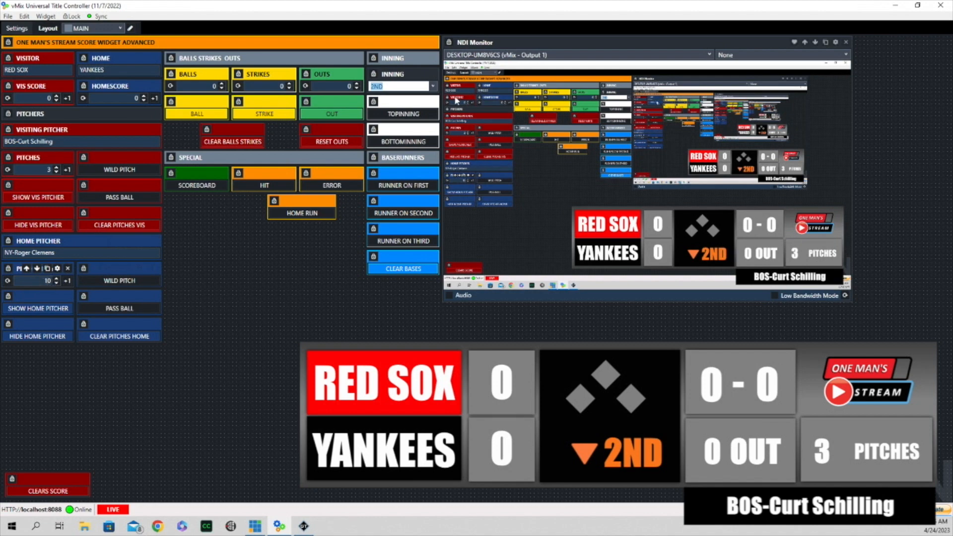
pyautogui.click(404, 113)
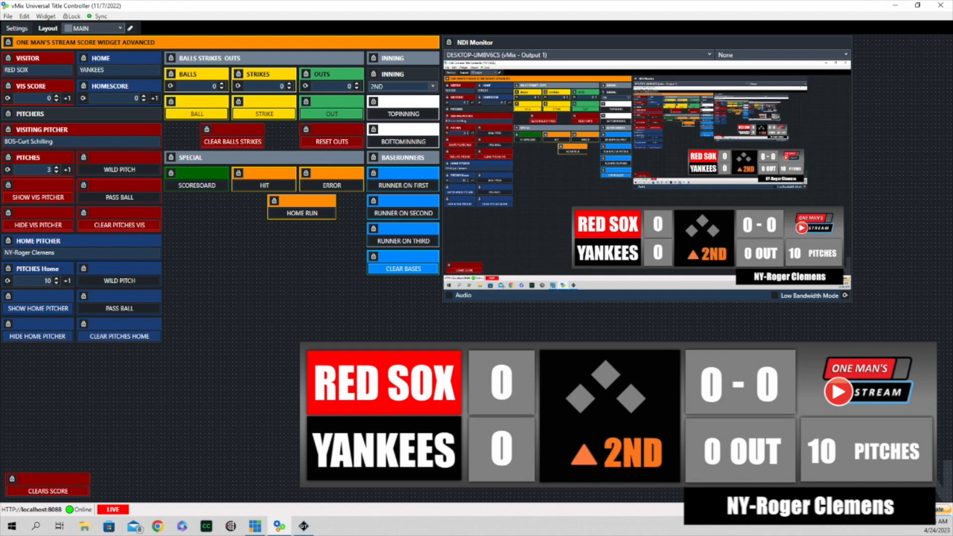
# - Raise the home pitcher's pitch count to 15 and record a wild pitch for that pitcher
pyautogui.click(67, 281)
pyautogui.click(67, 281)
pyautogui.click(67, 280)
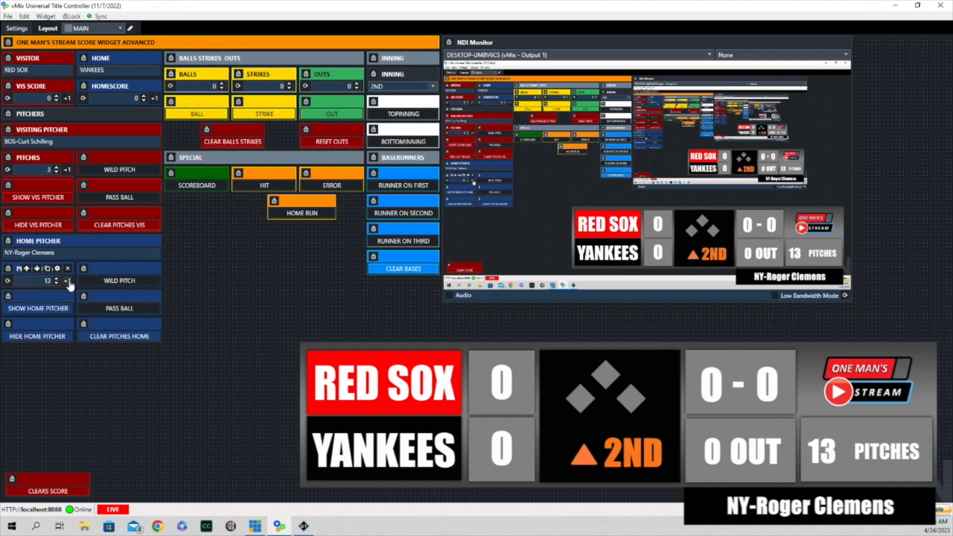
pyautogui.click(67, 281)
pyautogui.click(68, 281)
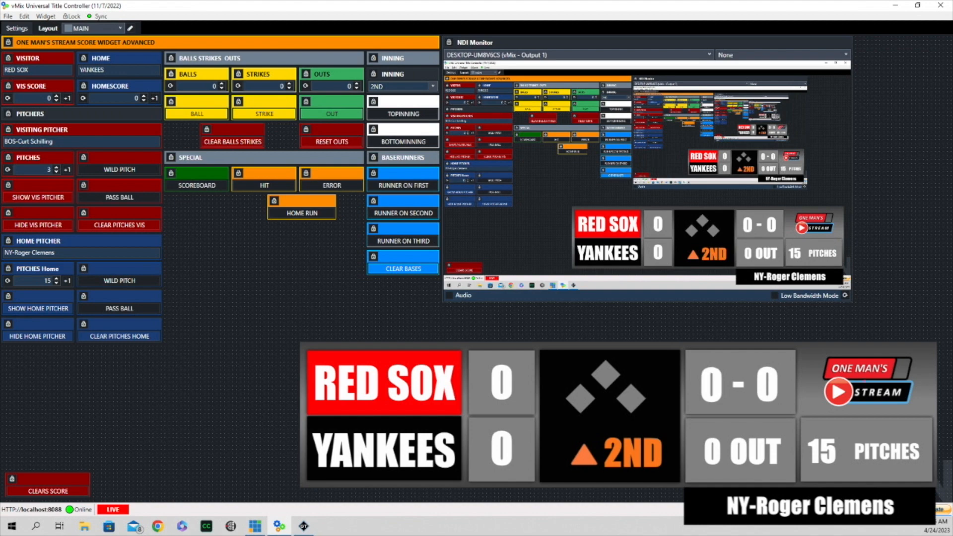
pyautogui.click(124, 283)
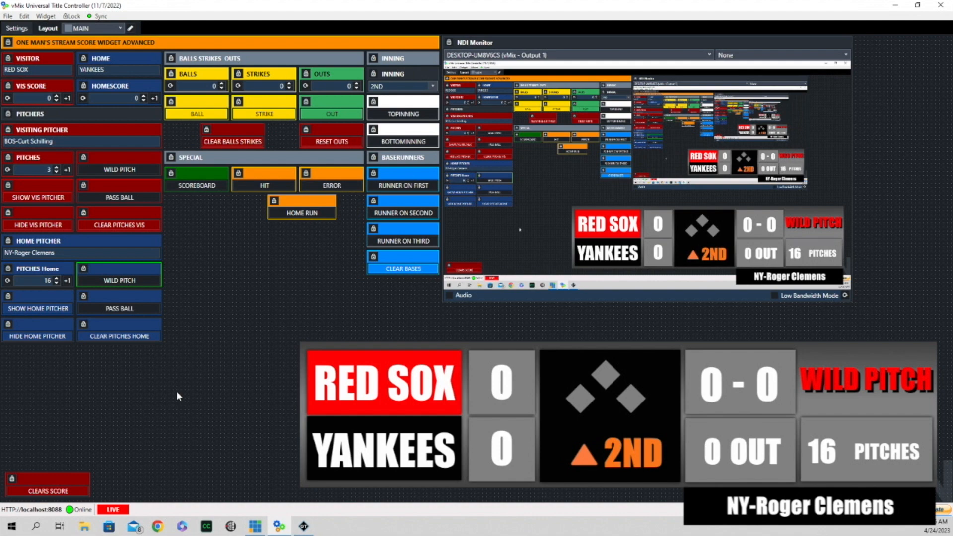
# - Record a passed ball for the home pitcher and switch to the bottom of the 2ND inning
pyautogui.click(118, 309)
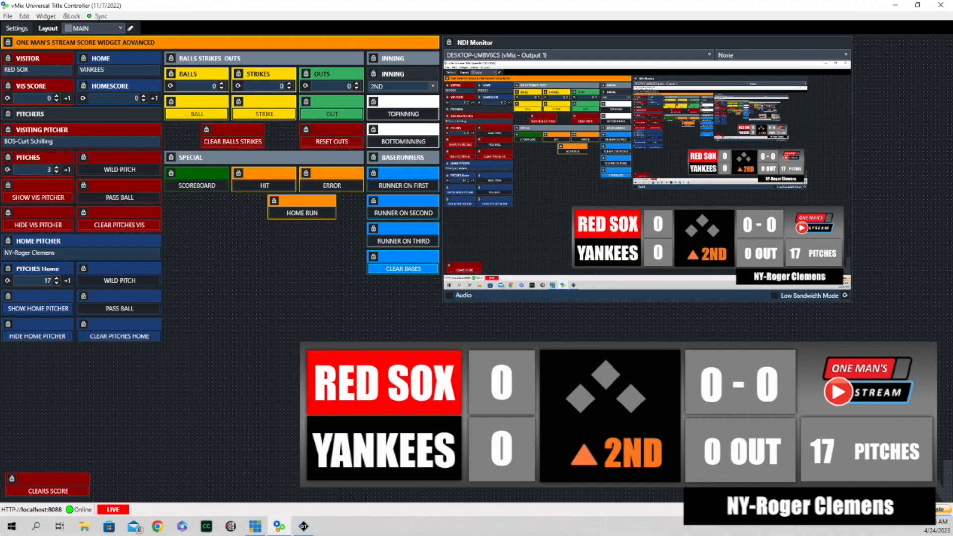
pyautogui.click(405, 143)
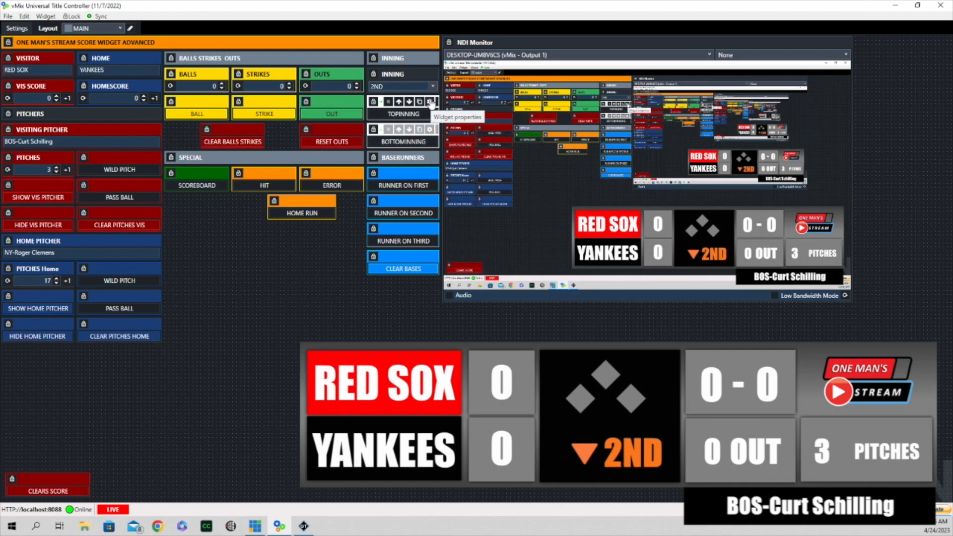
# - Open the properties of the TOPINNING button and examine the visibility commands #0 to #6 in its script
pyautogui.click(430, 103)
pyautogui.scroll(-5, 483, 250)
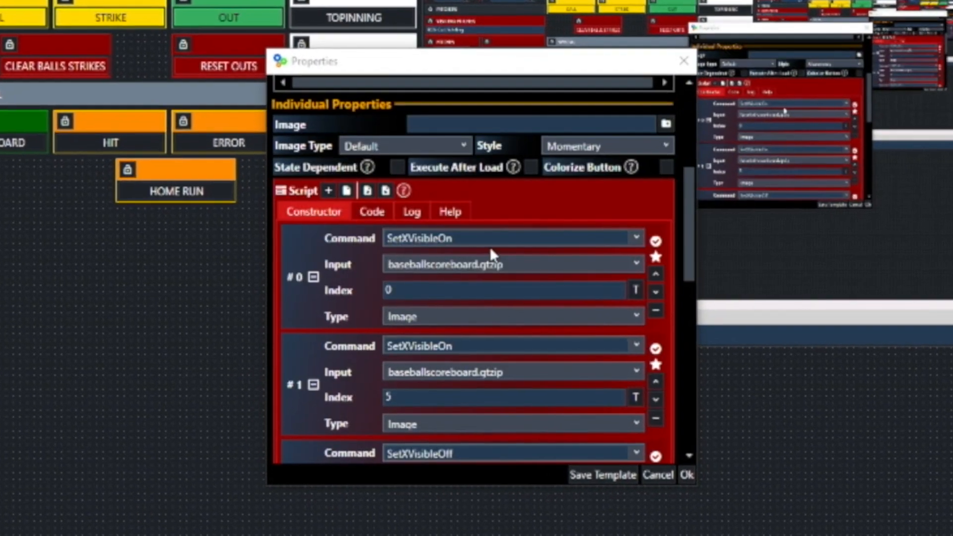
pyautogui.scroll(-10, 492, 250)
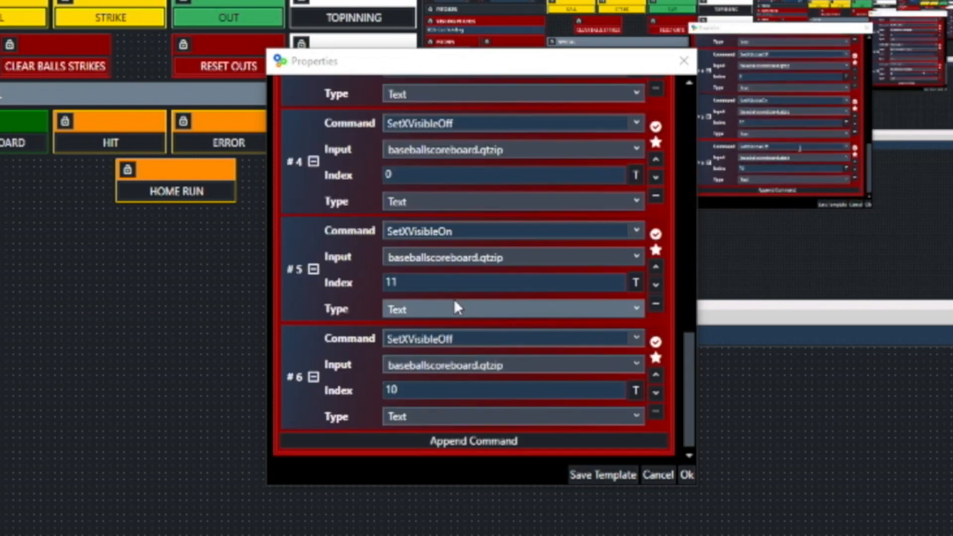
pyautogui.scroll(10, 438, 375)
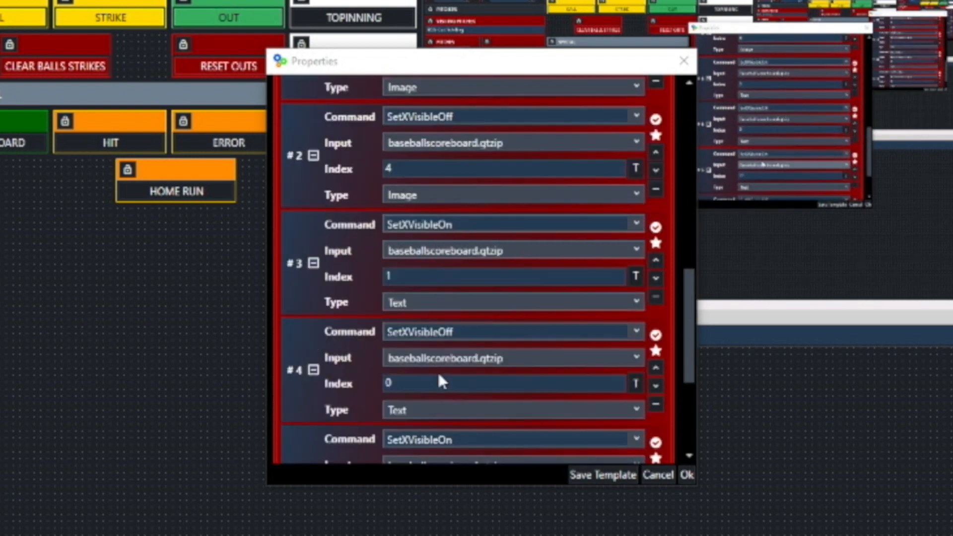
pyautogui.scroll(4, 447, 353)
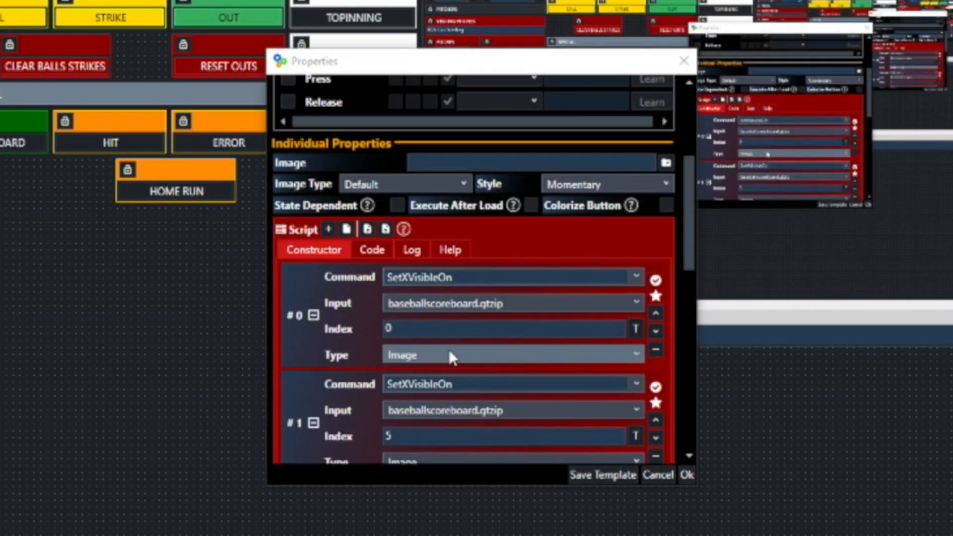
pyautogui.scroll(-2, 448, 349)
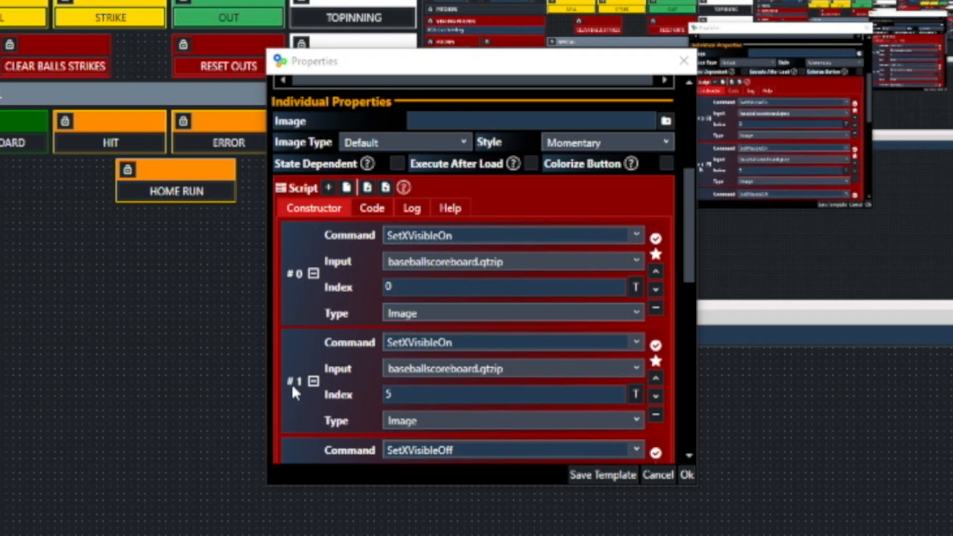
pyautogui.scroll(-10, 330, 412)
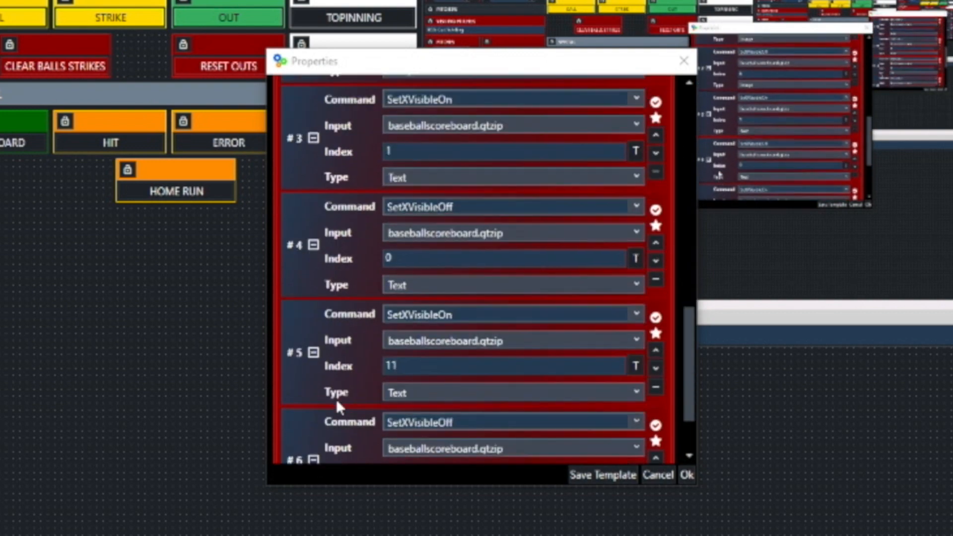
pyautogui.scroll(15, 319, 390)
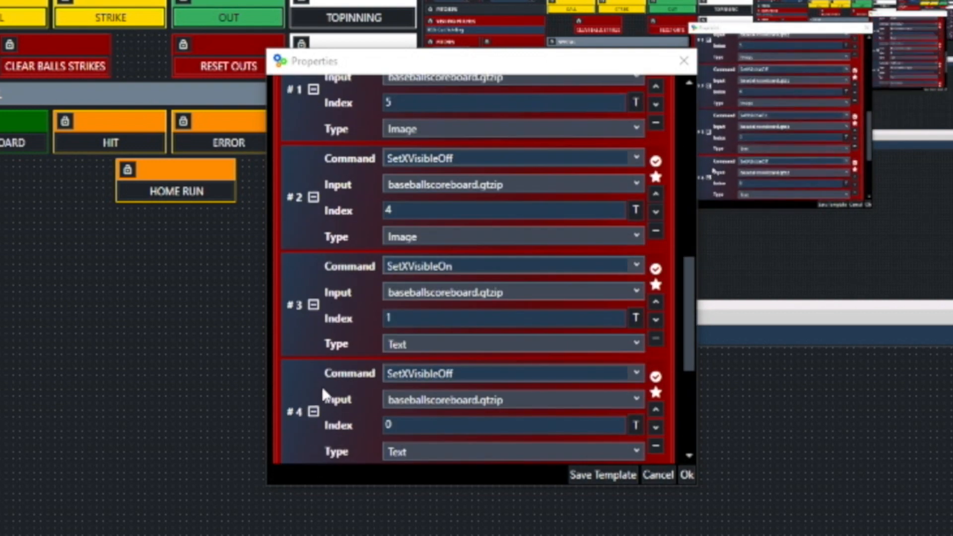
pyautogui.scroll(-2, 326, 380)
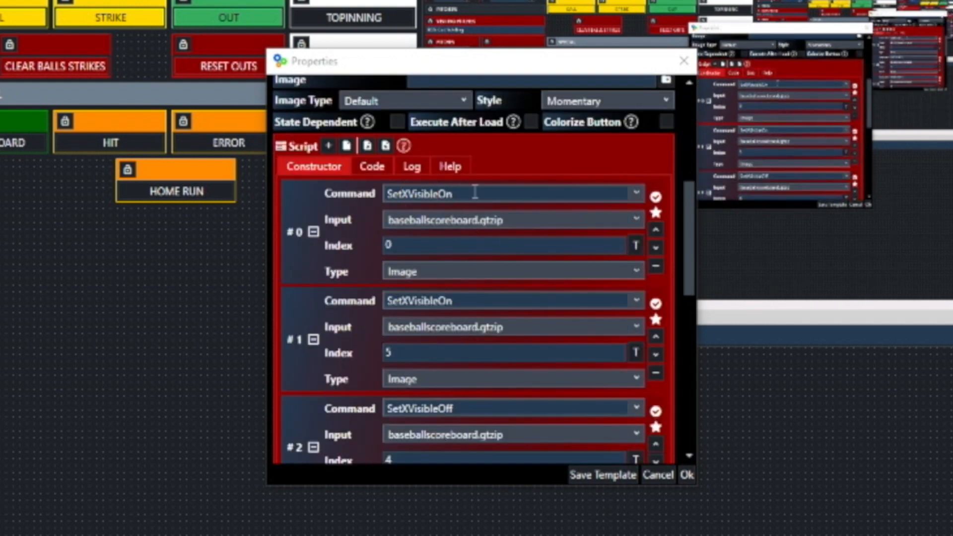
pyautogui.scroll(-1, 477, 196)
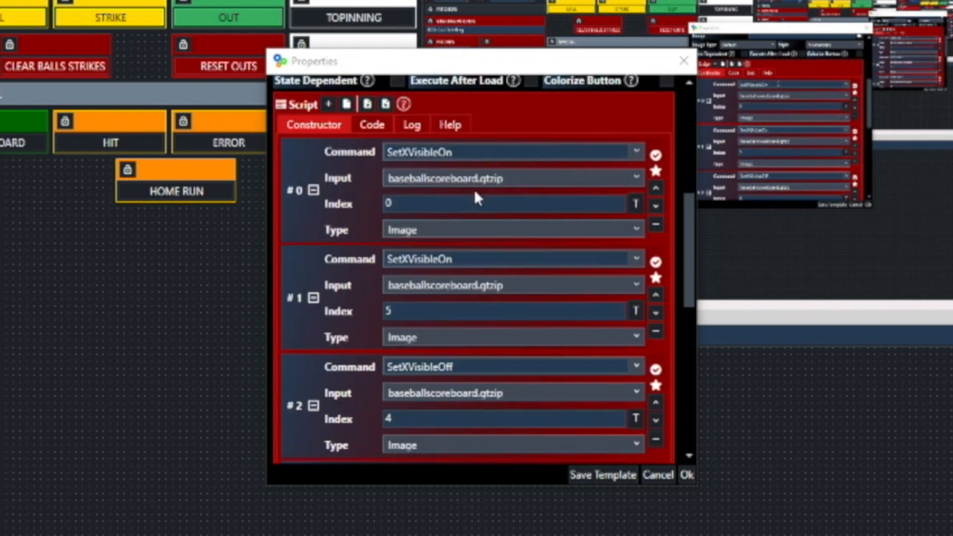
pyautogui.scroll(-7, 475, 190)
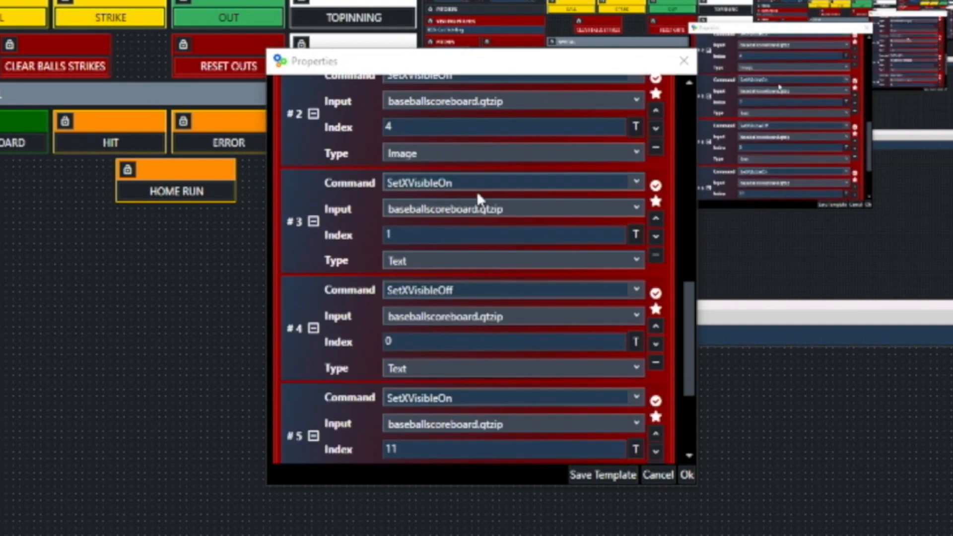
pyautogui.scroll(-4, 476, 196)
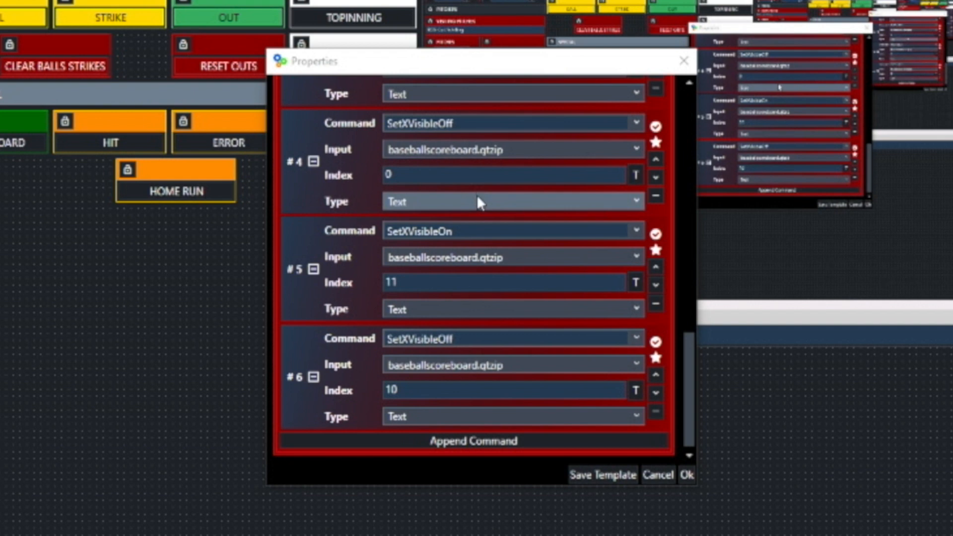
pyautogui.scroll(15, 457, 326)
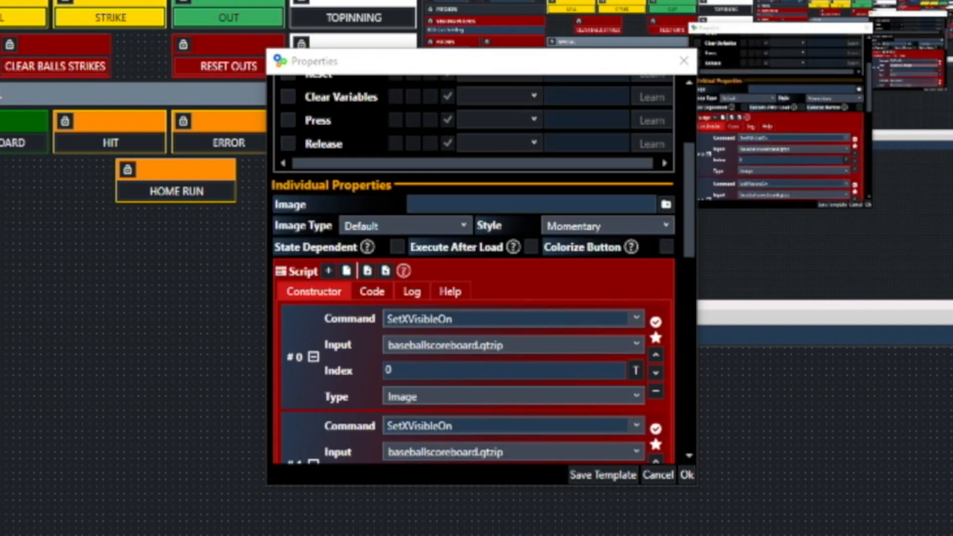
# - Review the input, index and type of the TOPINNING script commands and look up command #0's title index in the list of scoreboard elements
pyautogui.scroll(-2, 508, 328)
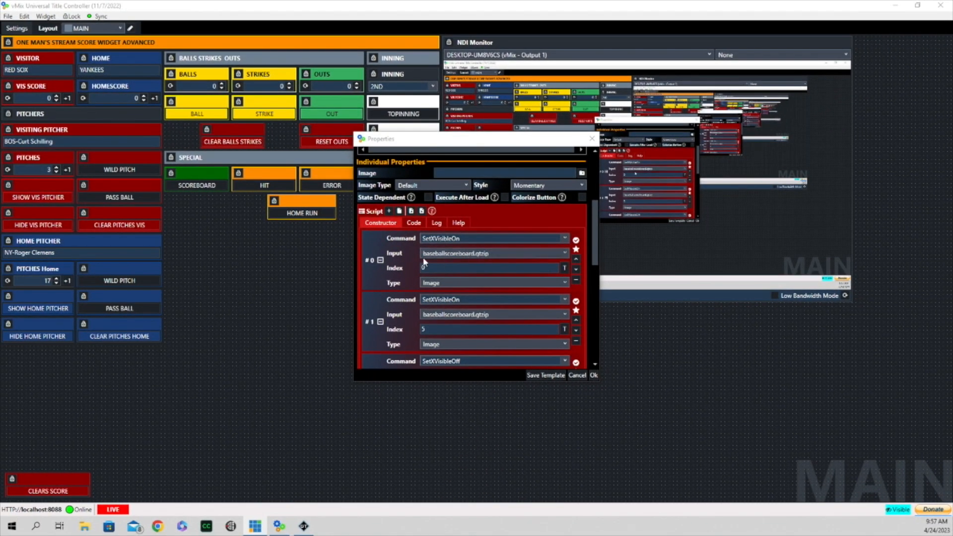
pyautogui.click(459, 253)
pyautogui.scroll(-5, 498, 245)
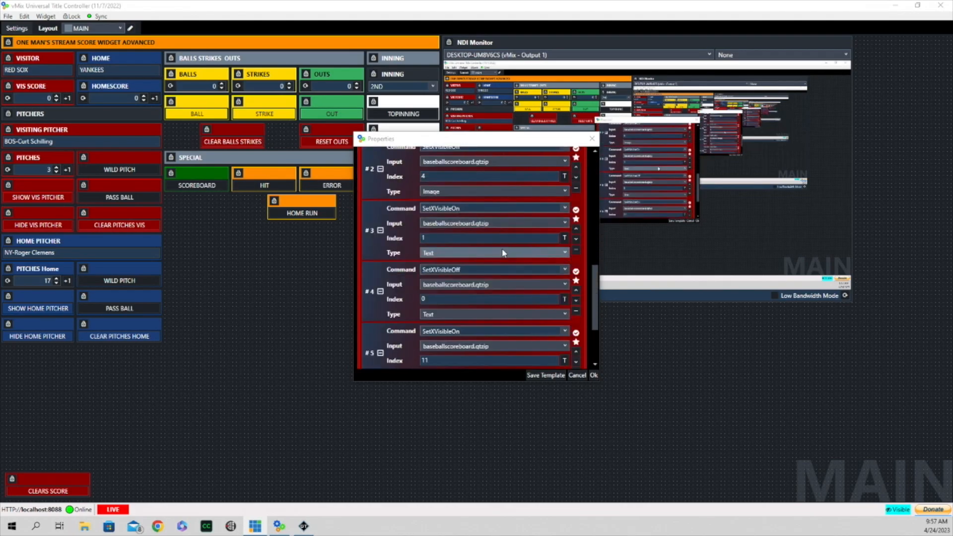
pyautogui.scroll(-3, 503, 253)
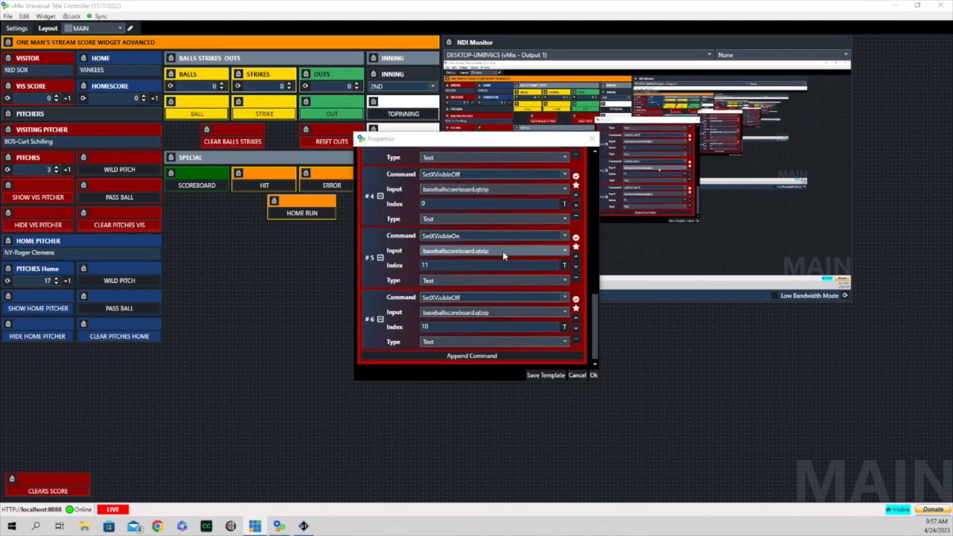
pyautogui.scroll(8, 505, 255)
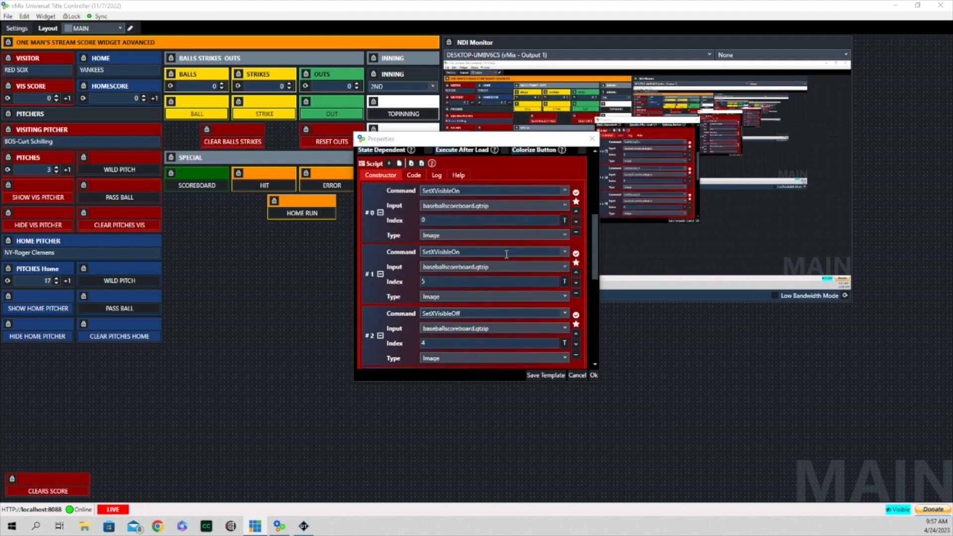
pyautogui.scroll(2, 506, 255)
pyautogui.scroll(-1, 506, 252)
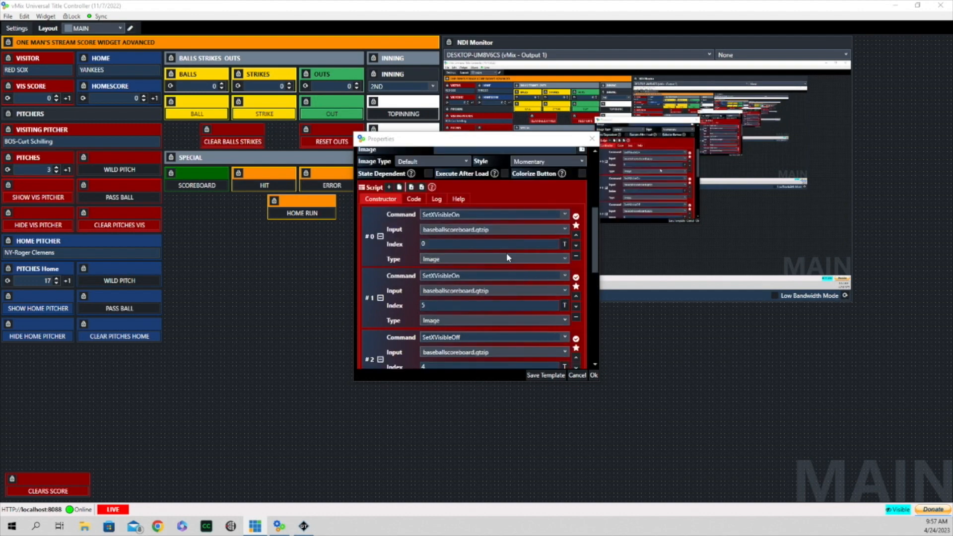
pyautogui.click(564, 244)
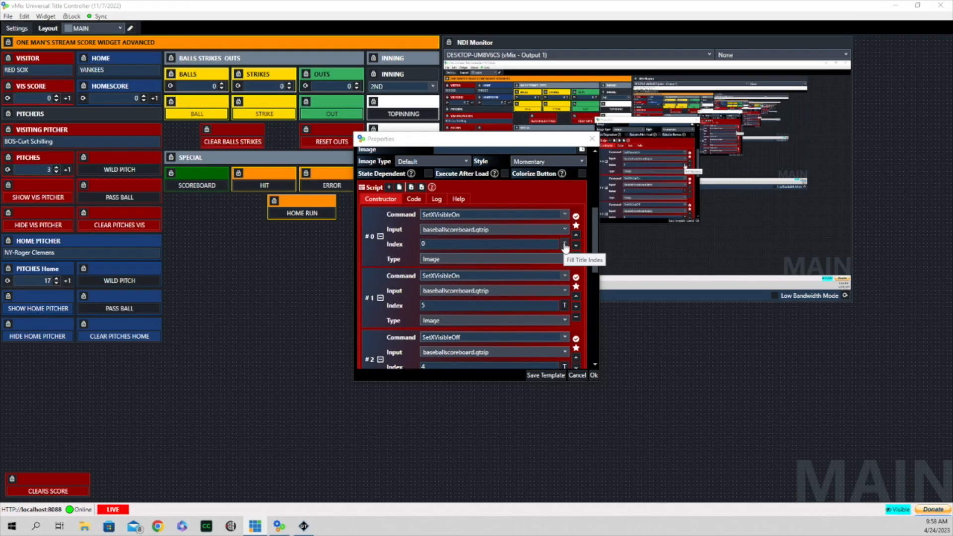
pyautogui.click(564, 245)
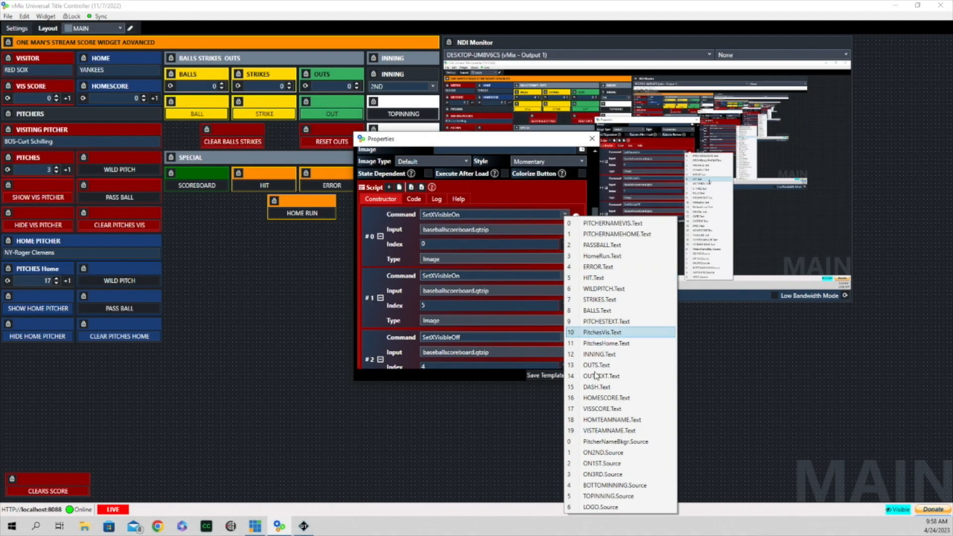
pyautogui.click(608, 497)
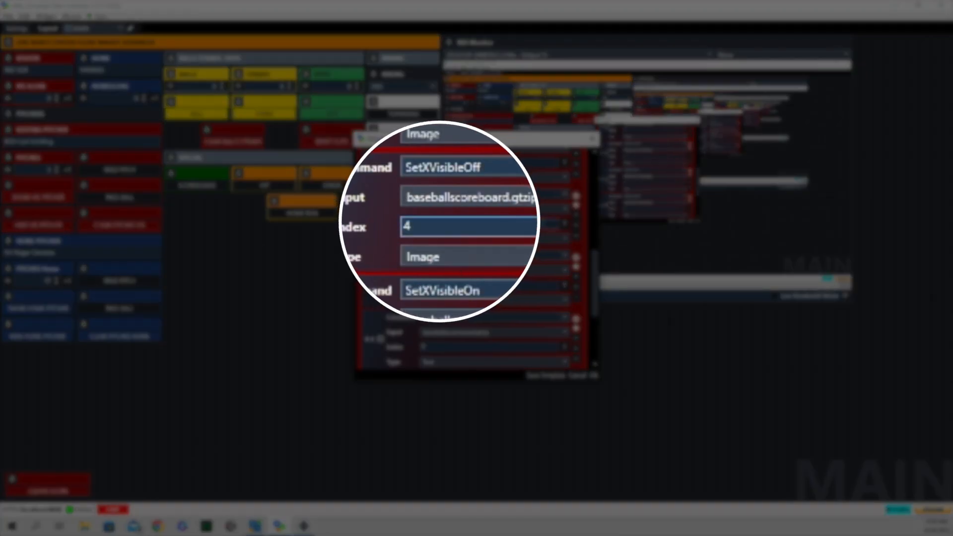
# - Look up the title indexes for commands #2 and #5 of the TOPINNING script and close the properties with OK
pyautogui.click(564, 223)
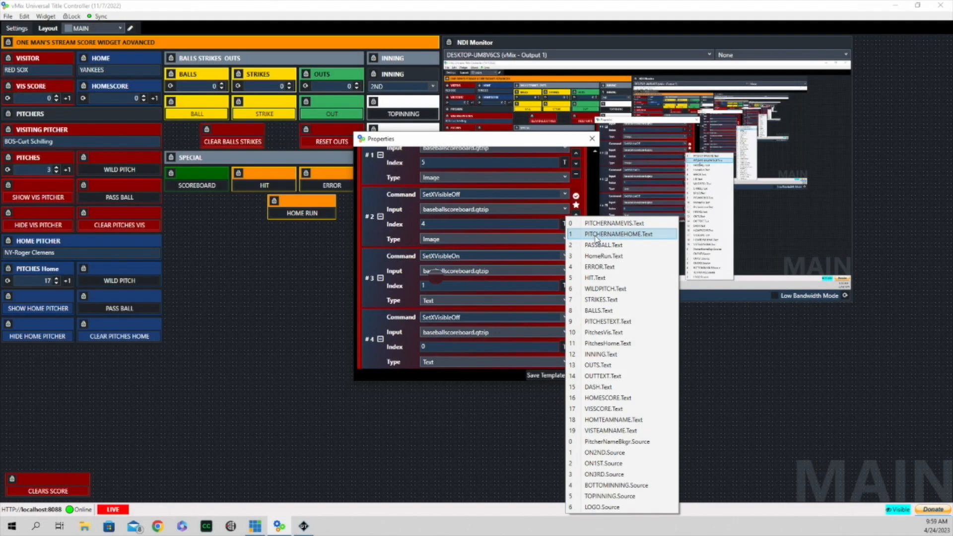
pyautogui.click(642, 237)
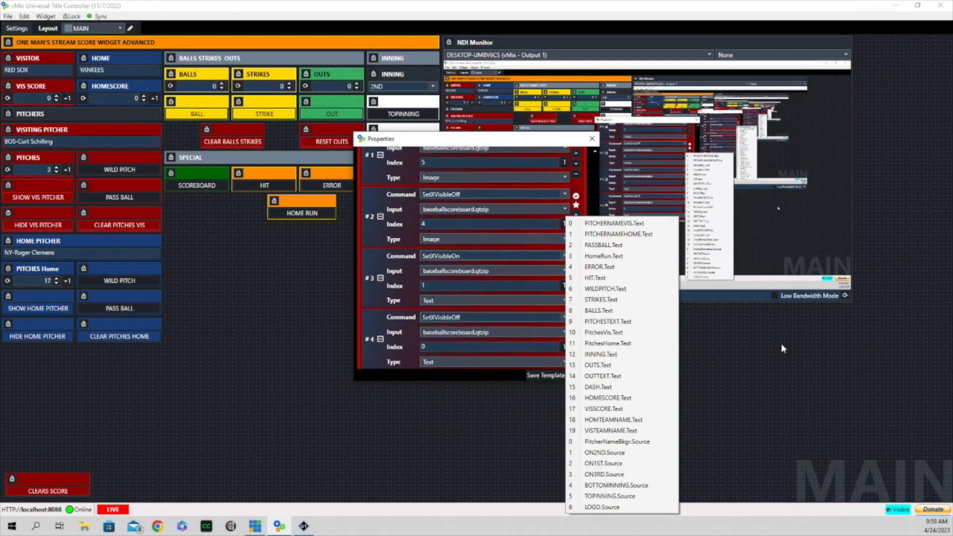
pyautogui.click(615, 225)
pyautogui.scroll(-5, 515, 272)
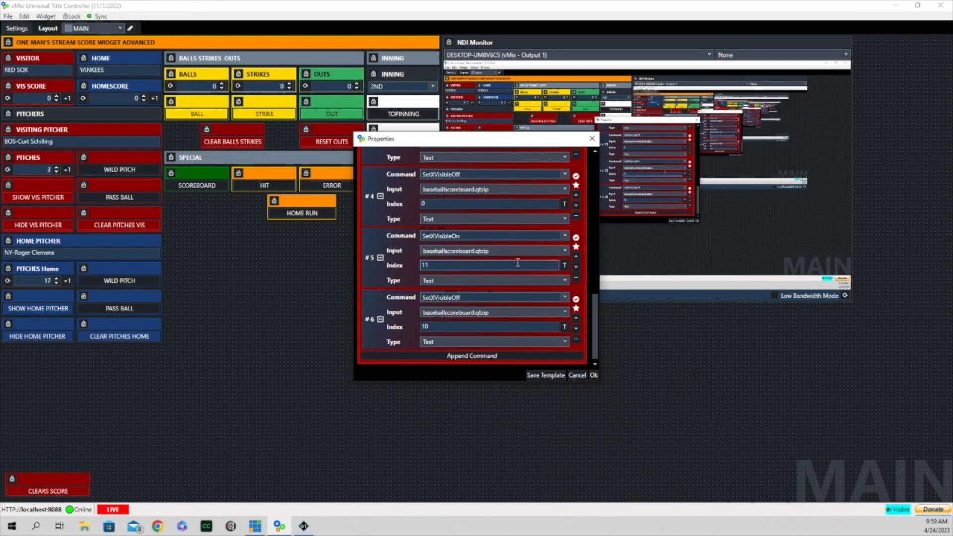
pyautogui.click(565, 266)
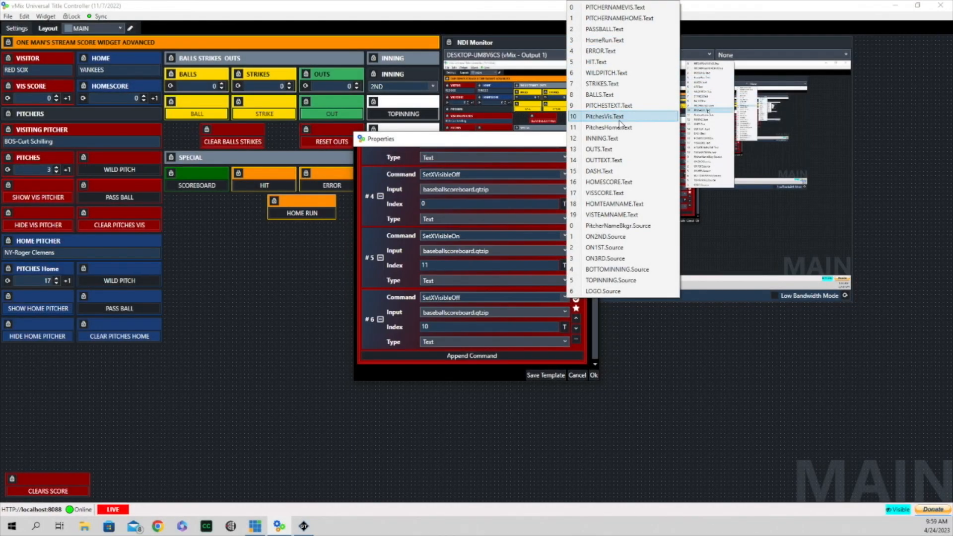
pyautogui.click(607, 127)
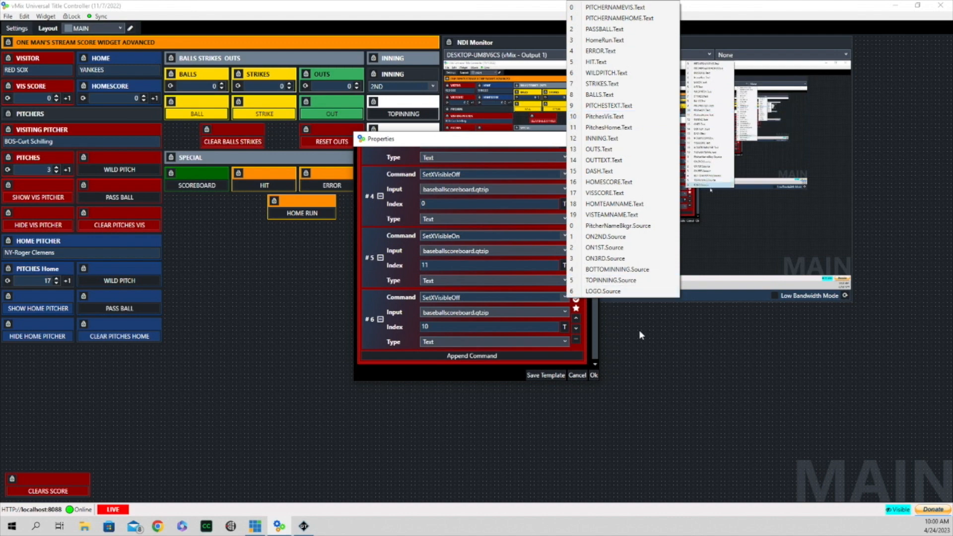
pyautogui.click(593, 375)
pyautogui.click(593, 374)
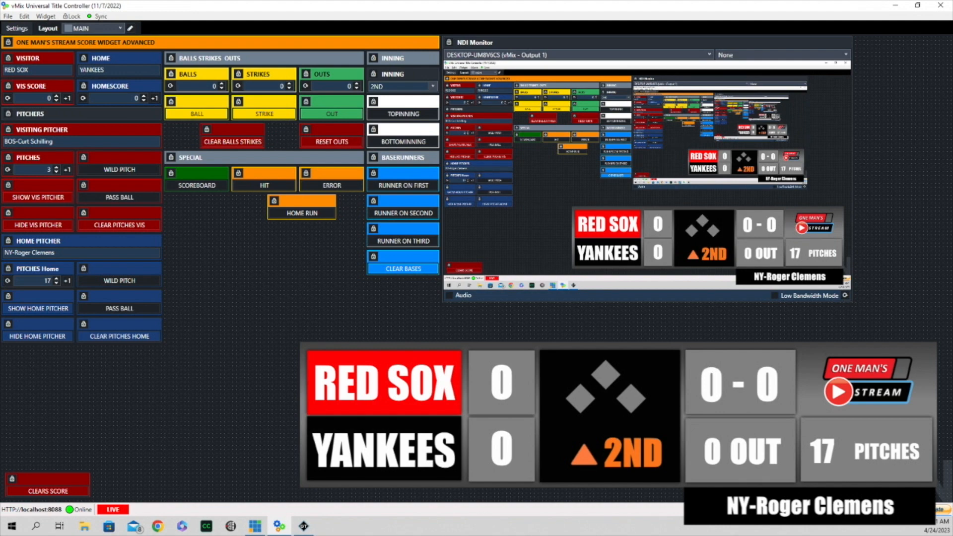
# - Switch the scoreboard to the bottom of the inning, and hide and re-show the visiting pitcher's name
pyautogui.click(407, 142)
pyautogui.click(416, 143)
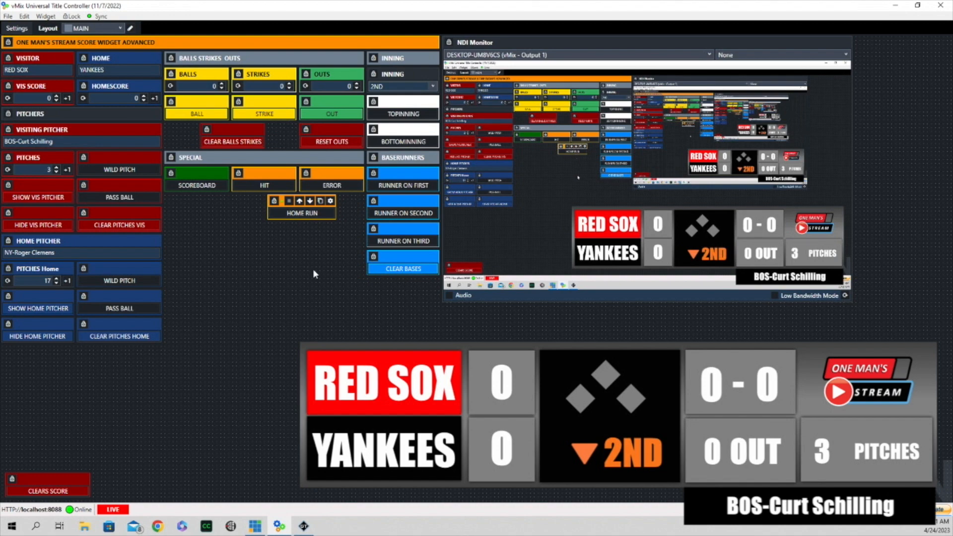
pyautogui.click(40, 226)
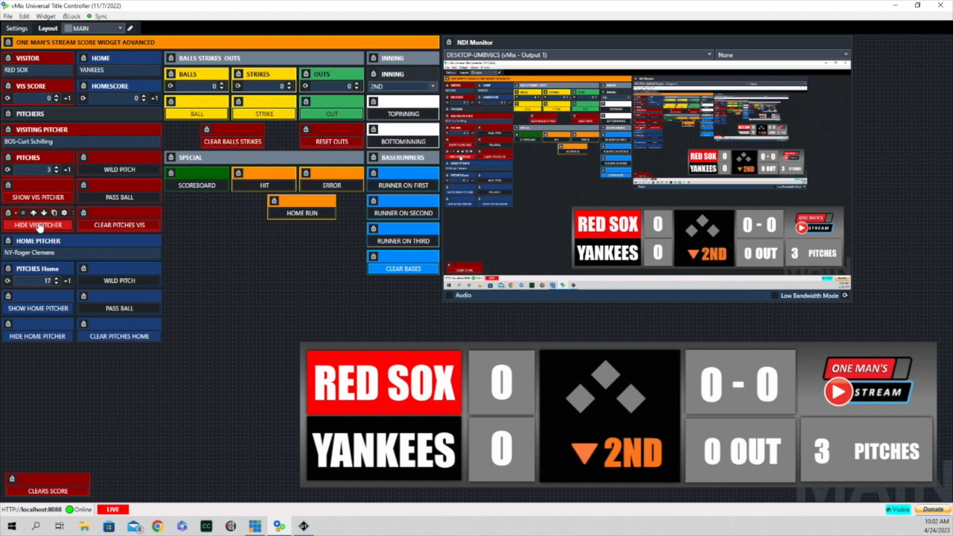
pyautogui.click(36, 198)
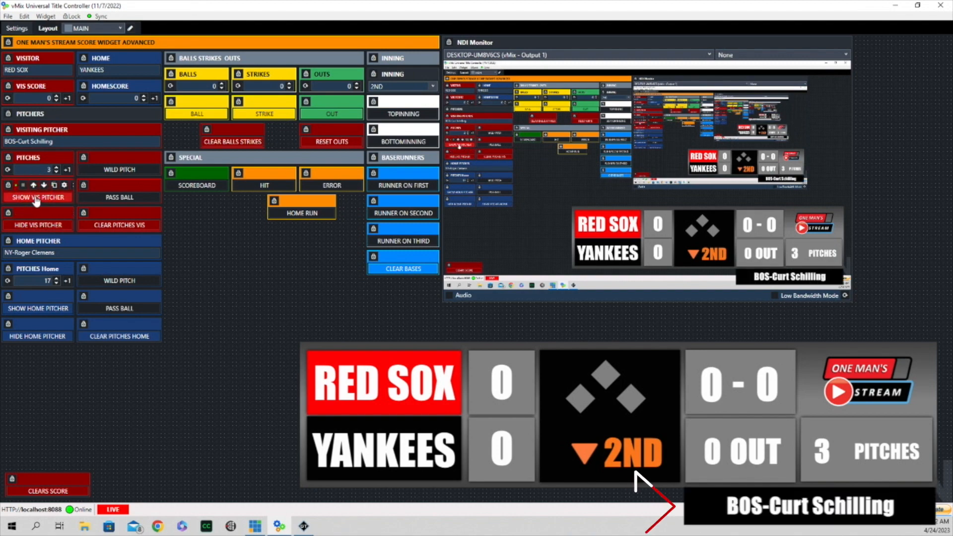
# - Open the properties of the SHOW VIS PITCHER button and examine the visibility commands #0 to #4 in its script
pyautogui.click(63, 185)
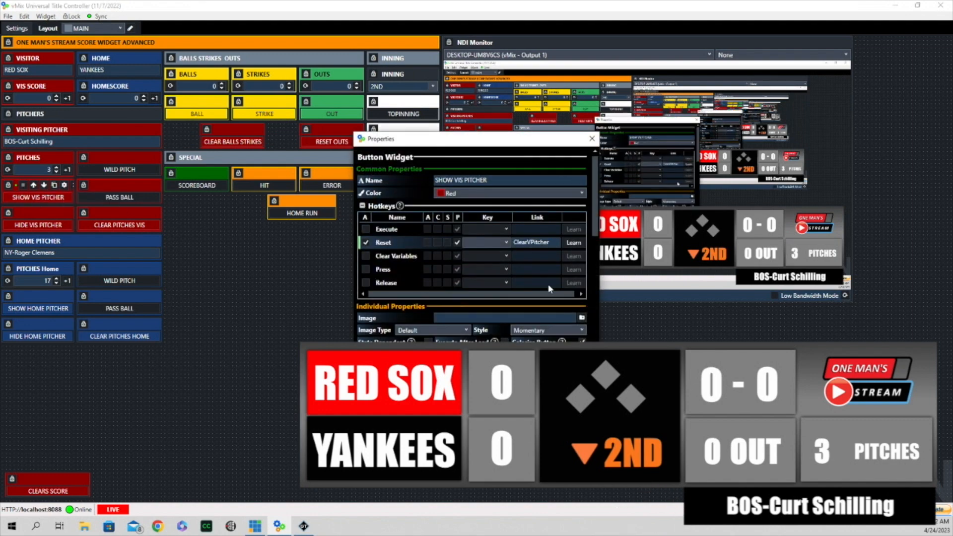
pyautogui.scroll(-1, 546, 248)
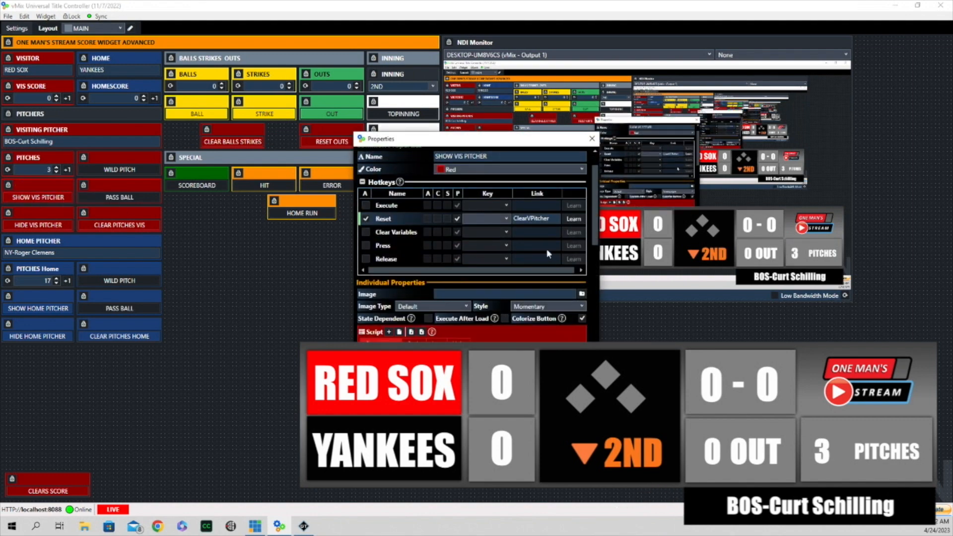
pyautogui.scroll(1, 546, 249)
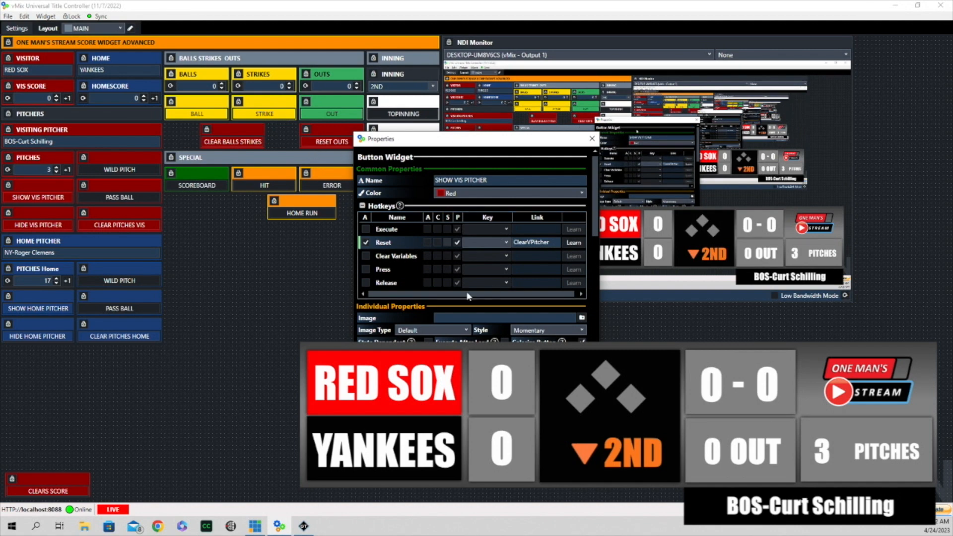
pyautogui.scroll(-10, 505, 276)
pyautogui.scroll(-5, 511, 279)
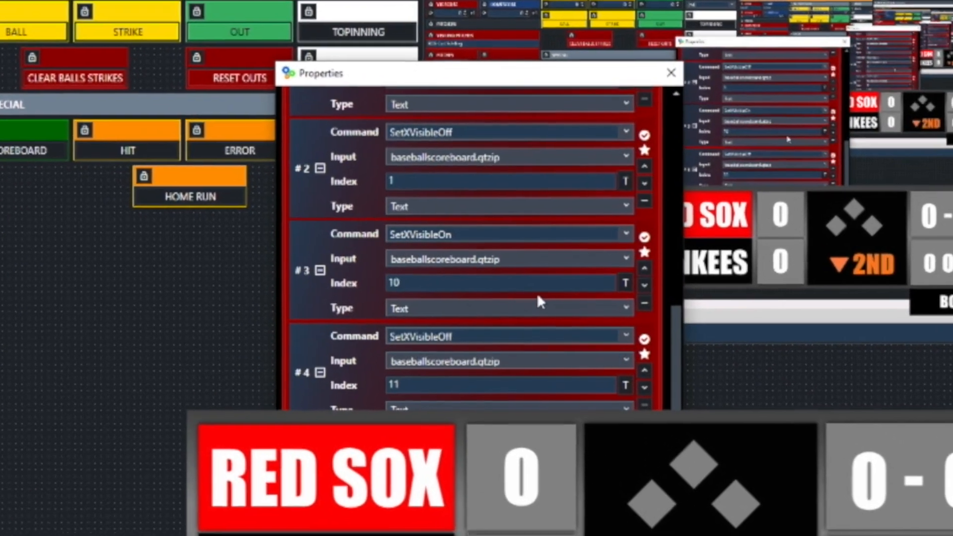
pyautogui.scroll(8, 489, 380)
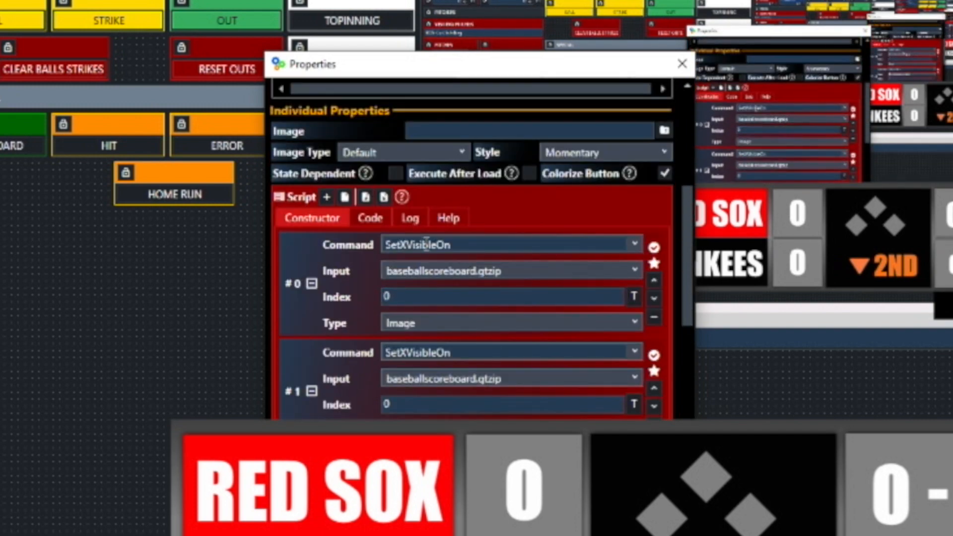
pyautogui.scroll(-5, 446, 251)
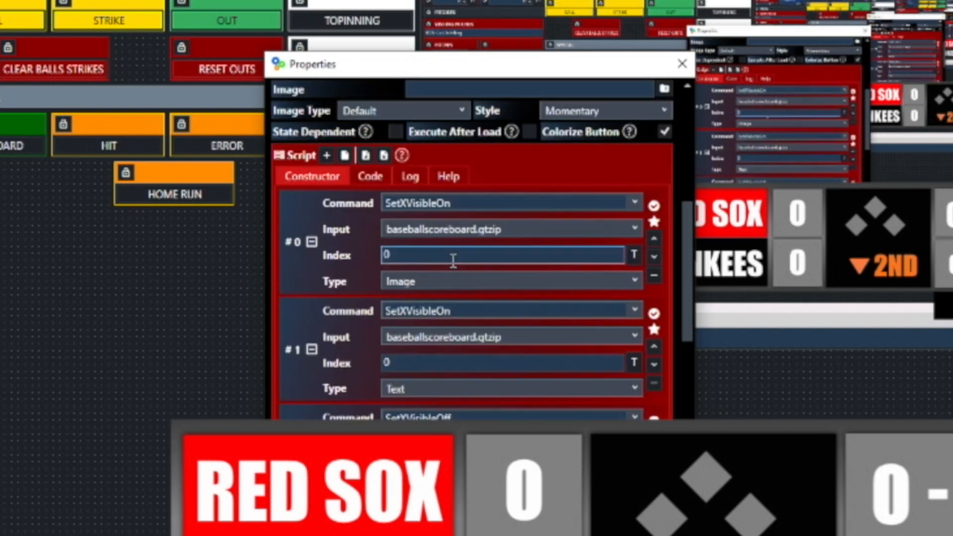
pyautogui.scroll(-3, 457, 278)
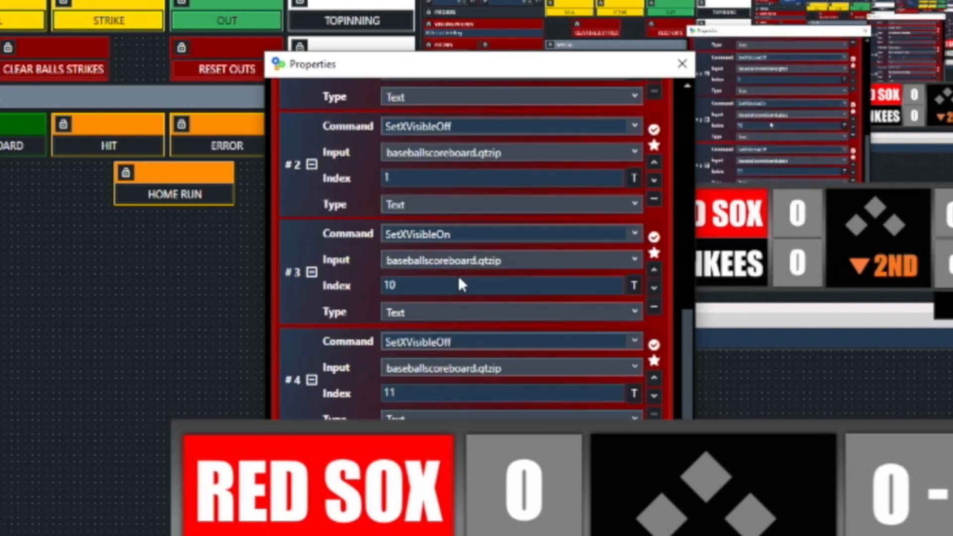
pyautogui.scroll(8, 474, 377)
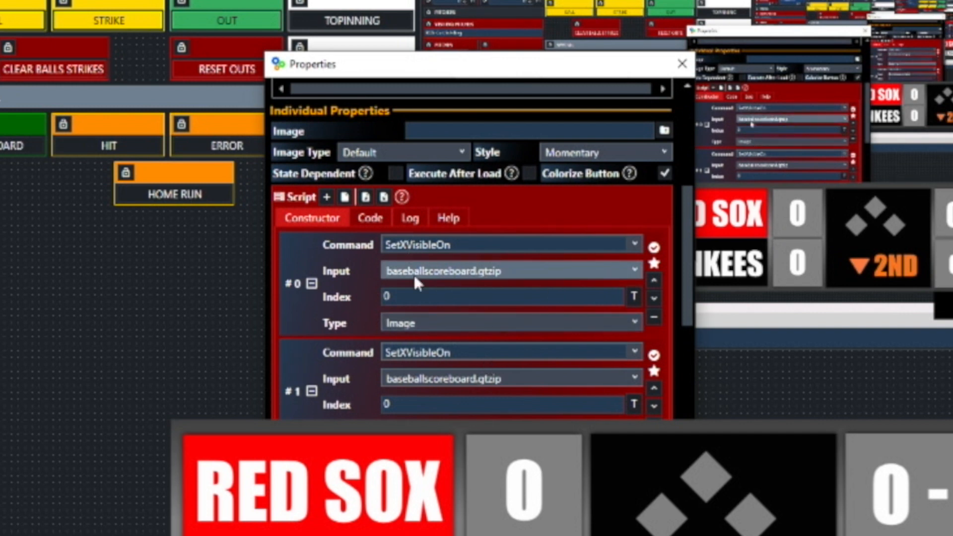
# - Look up the title indexes for commands #0 and #2 of the SHOW VIS PITCHER script and close the properties
pyautogui.click(635, 297)
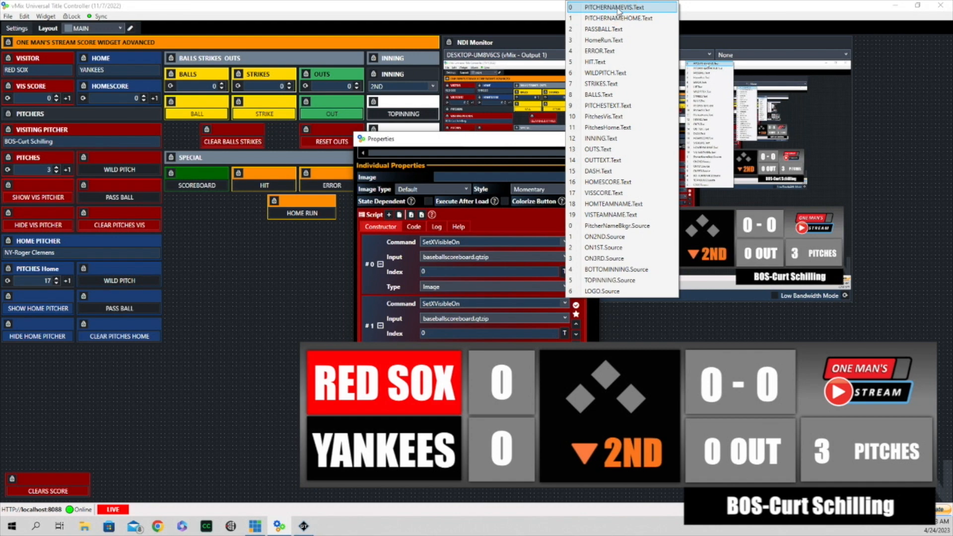
pyautogui.click(613, 337)
pyautogui.scroll(-2, 461, 304)
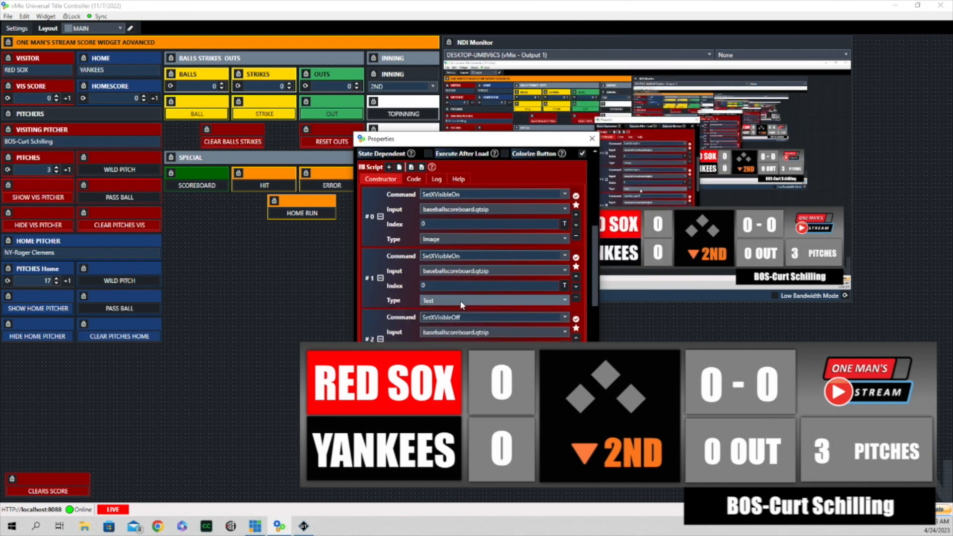
pyautogui.scroll(-5, 461, 305)
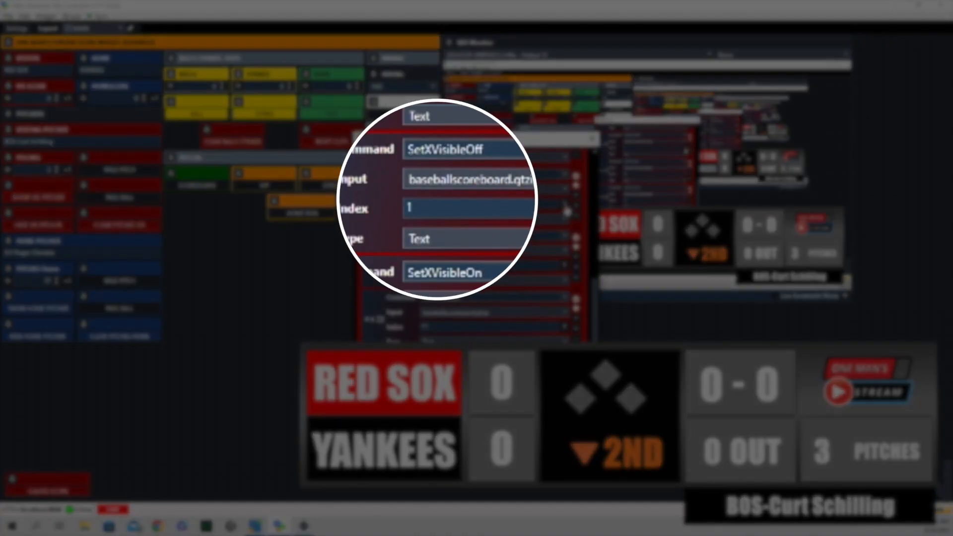
pyautogui.click(568, 210)
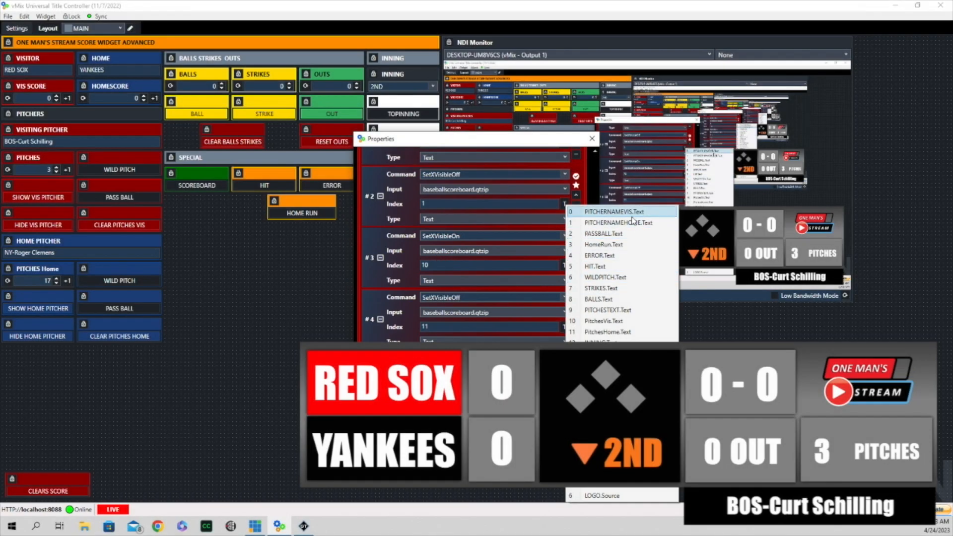
pyautogui.click(610, 320)
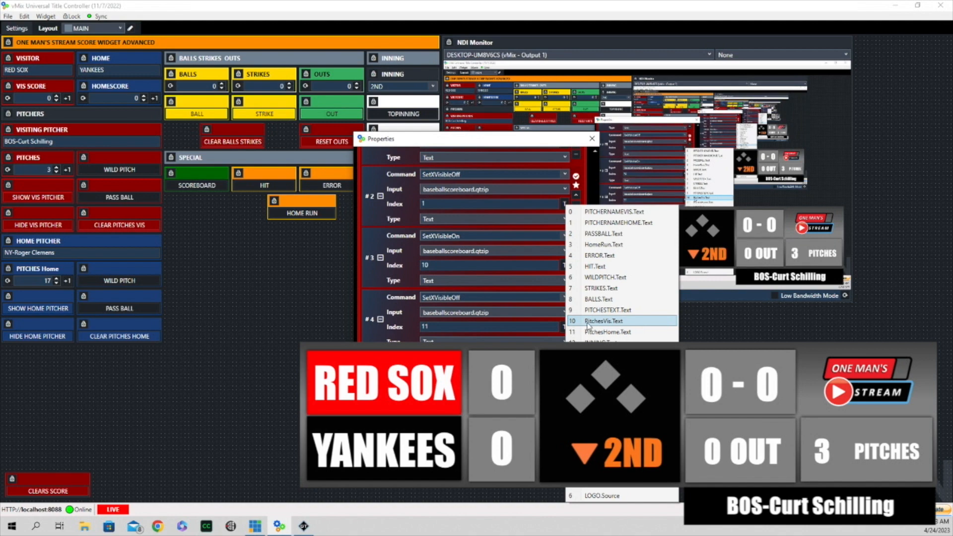
pyautogui.click(591, 139)
pyautogui.click(592, 139)
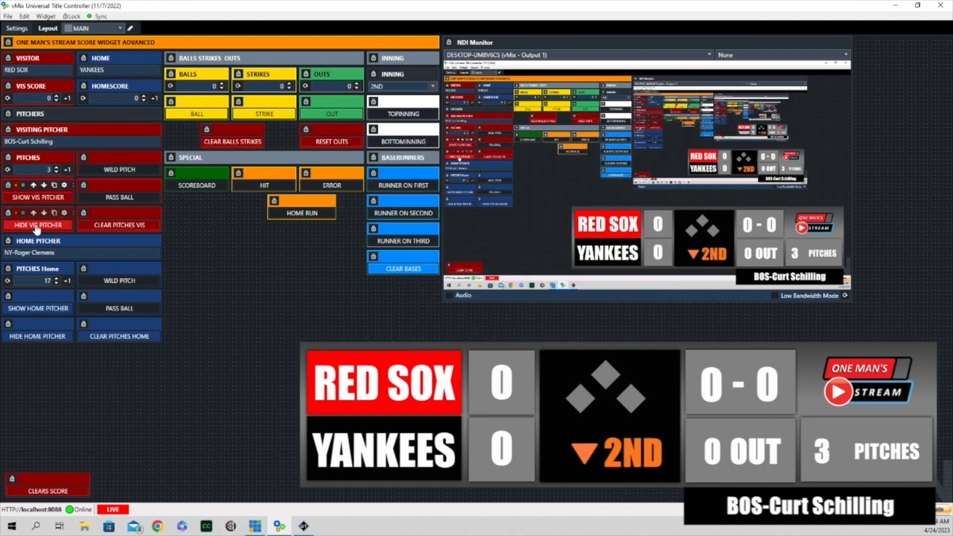
# - Hide the visiting pitcher's name, and review the HIDE VIS PITCHER script along with the title index of its command #0
pyautogui.click(37, 229)
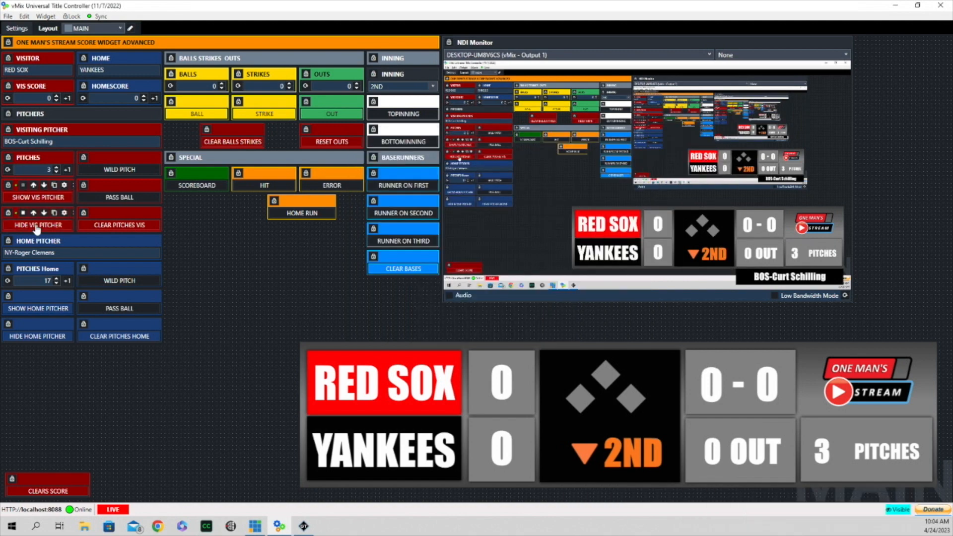
pyautogui.click(66, 213)
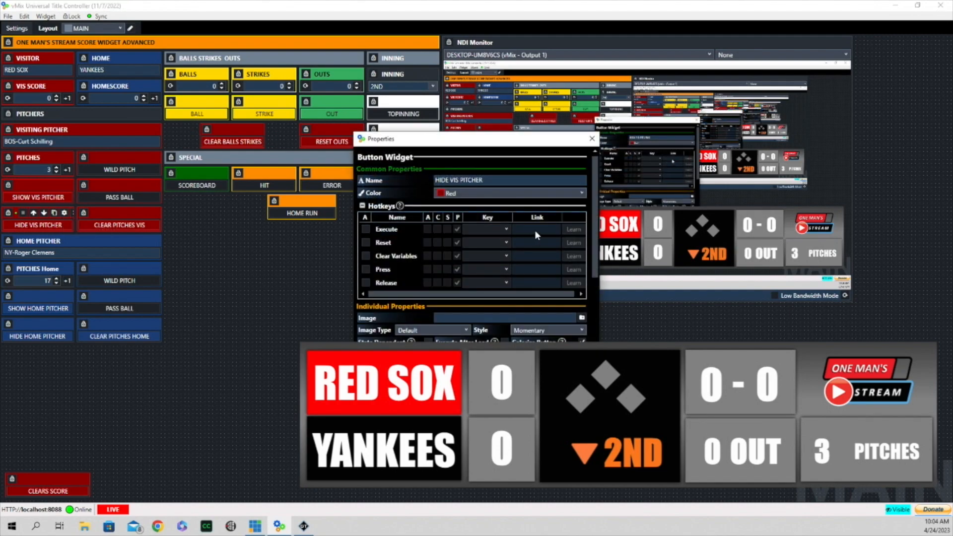
pyautogui.scroll(-5, 545, 232)
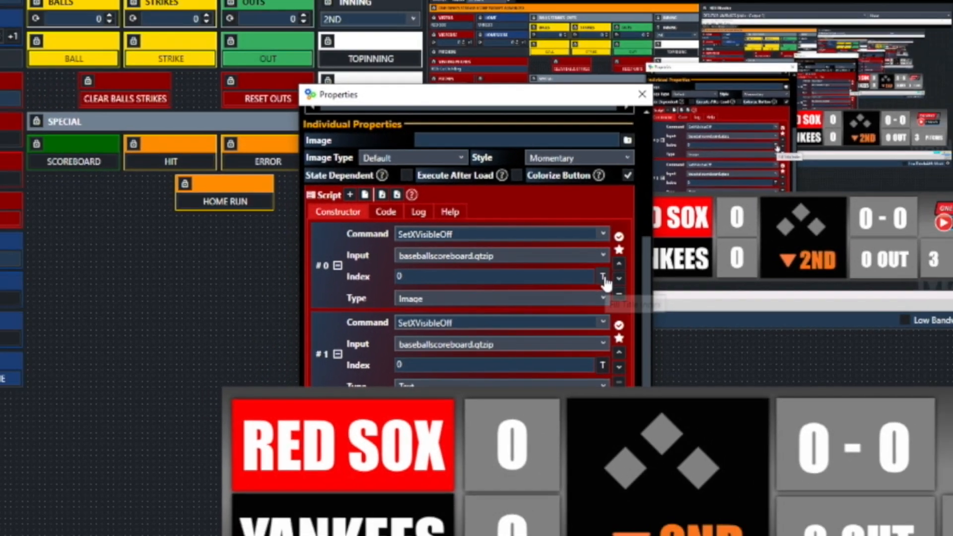
pyautogui.click(629, 286)
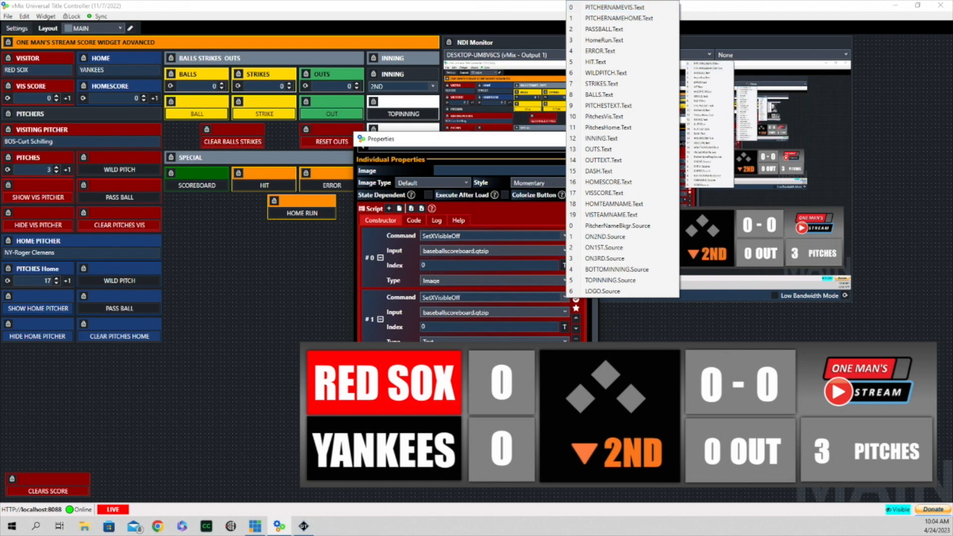
pyautogui.click(670, 353)
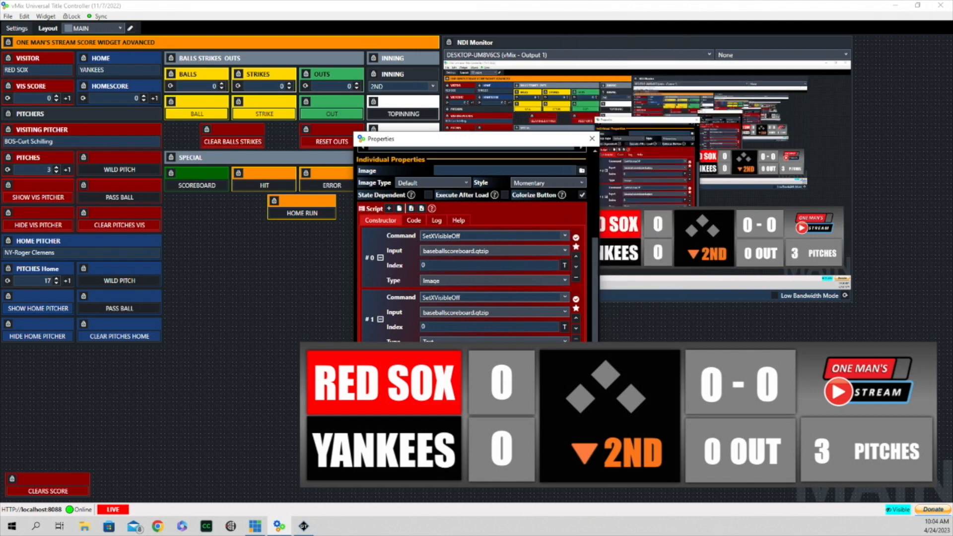
pyautogui.click(561, 375)
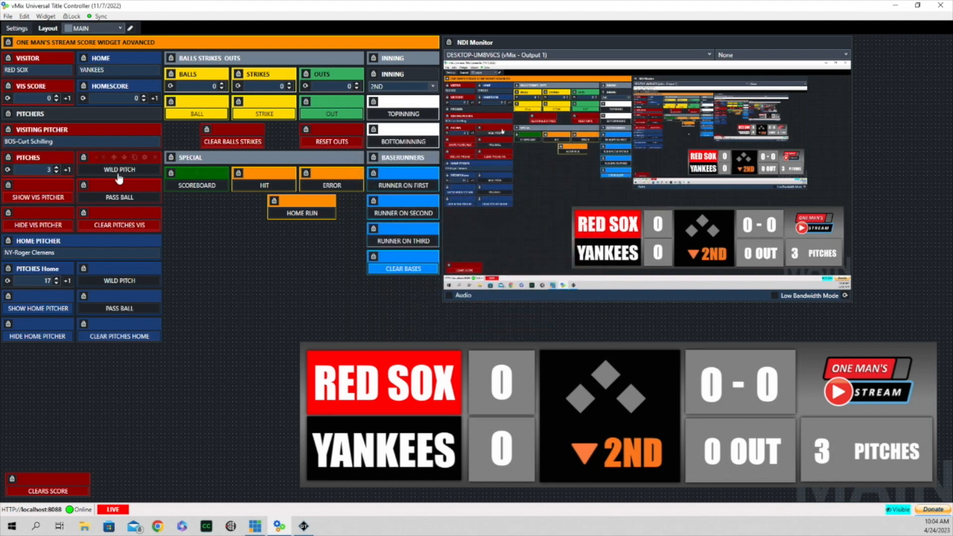
# - Show and hide the visiting pitcher's name again, and switch the whole scoreboard off and back on
pyautogui.click(55, 199)
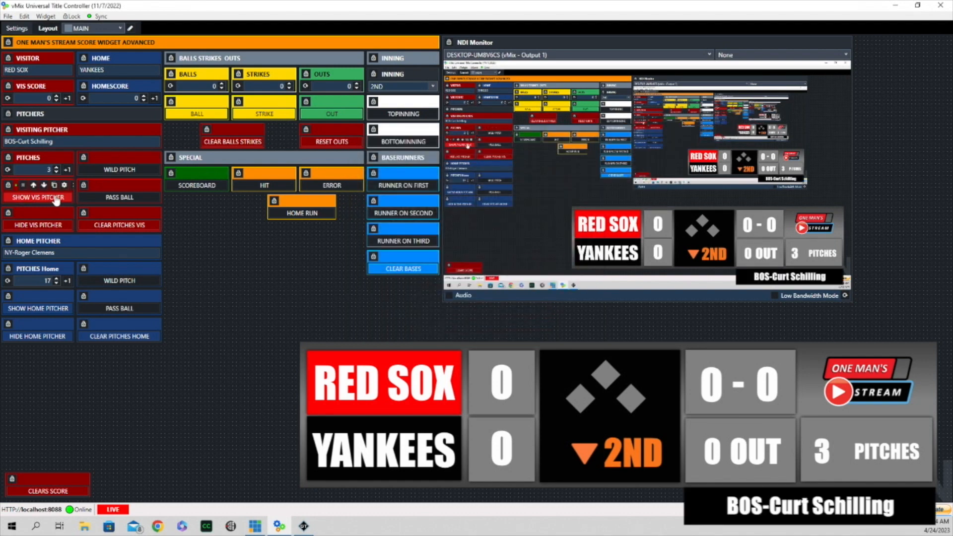
pyautogui.click(36, 228)
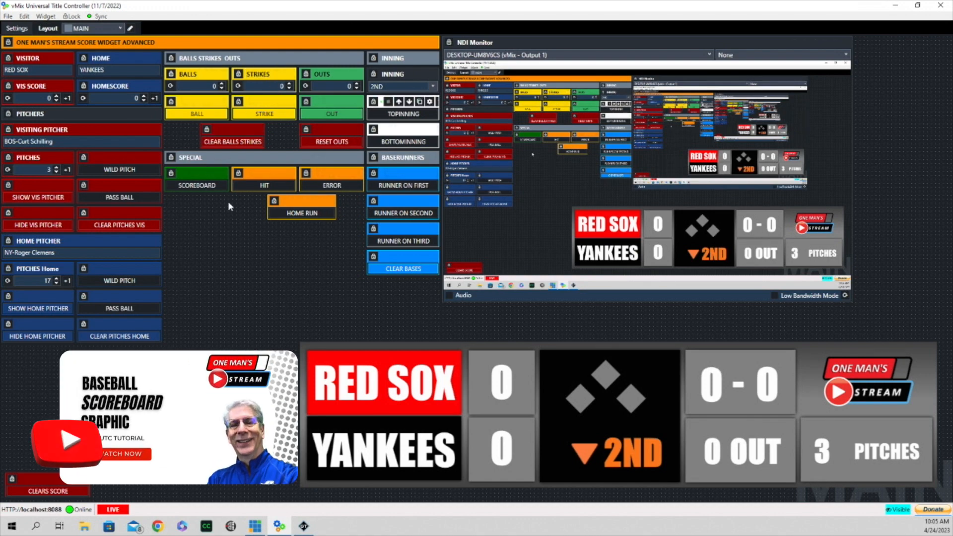
pyautogui.click(197, 185)
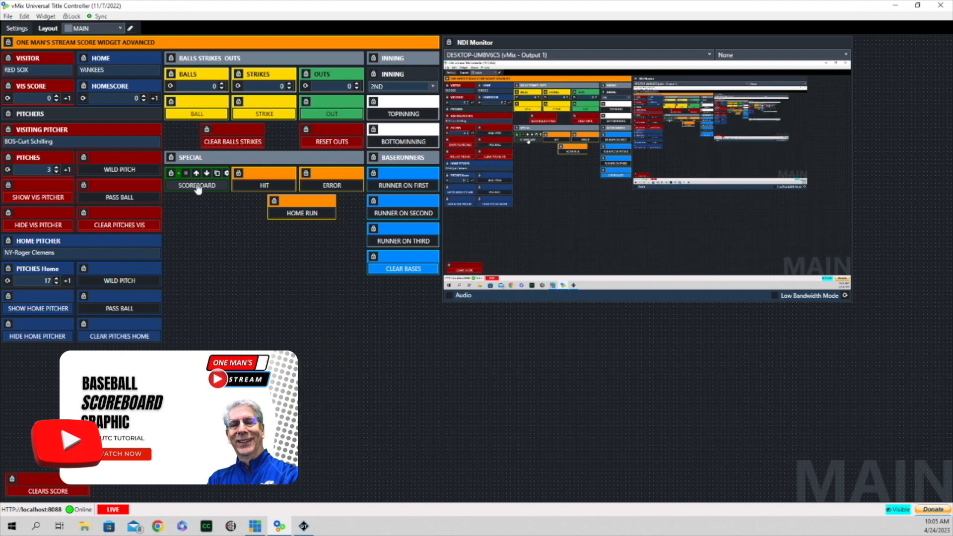
pyautogui.click(197, 187)
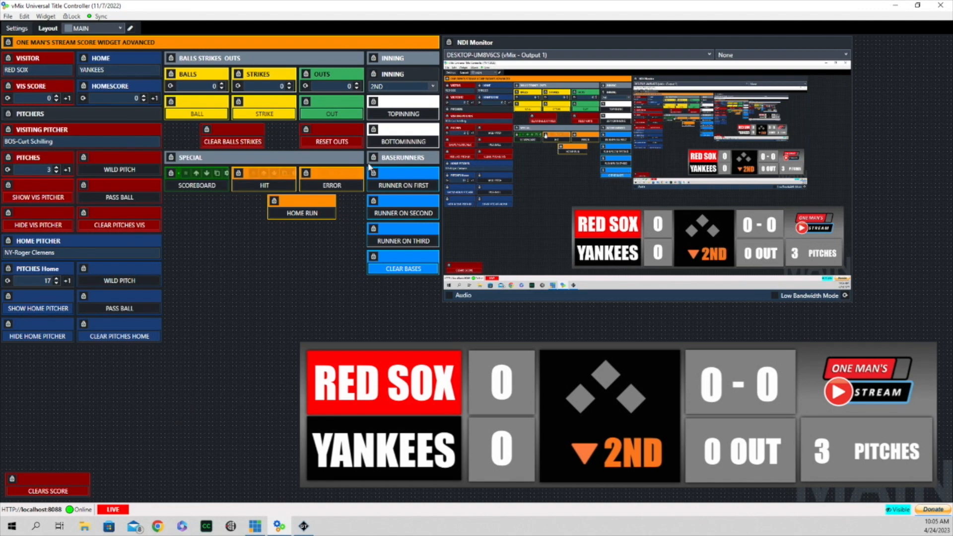
# - Trigger the HIT, ERROR and HOME RUN displays on the scoreboard one after another
pyautogui.click(257, 187)
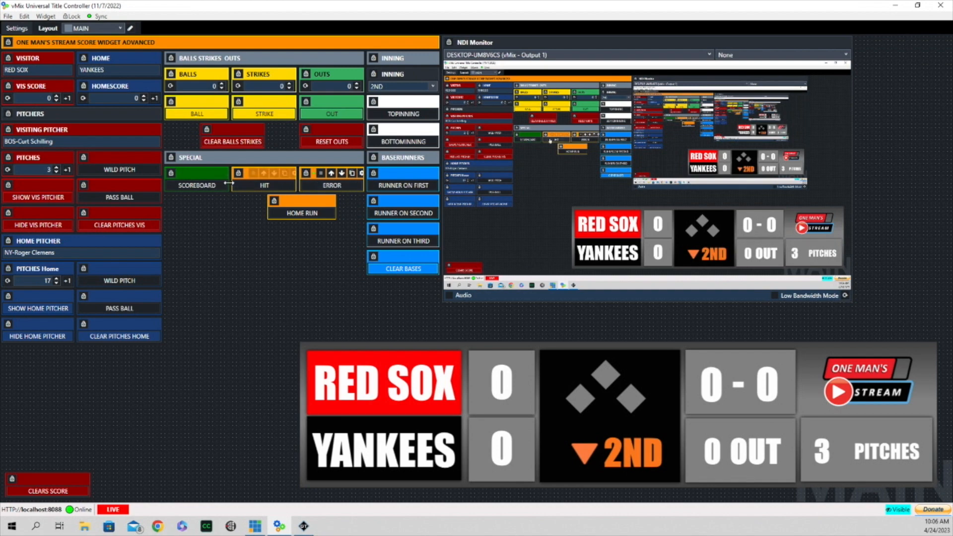
pyautogui.click(333, 186)
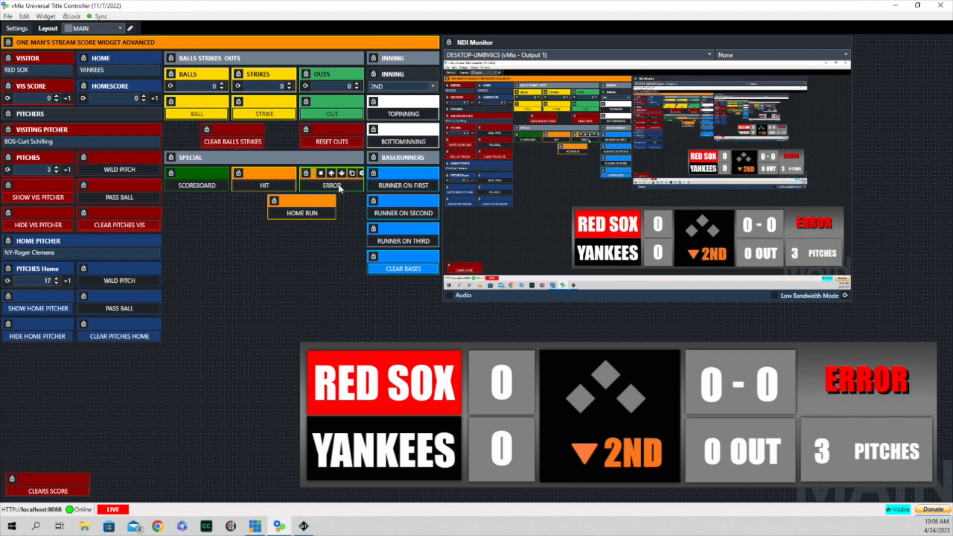
pyautogui.click(302, 214)
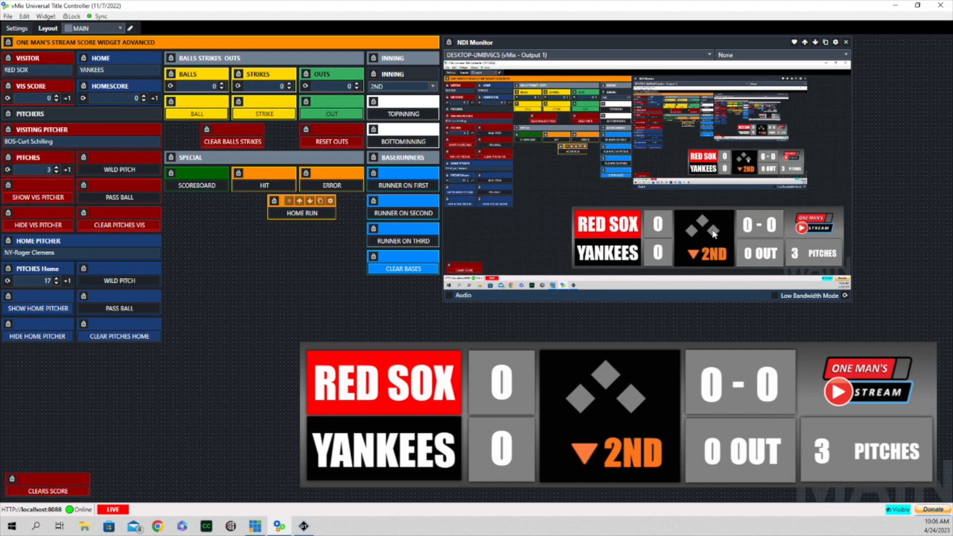
# - Put runners on first, second and third base on the scoreboard
pyautogui.click(412, 188)
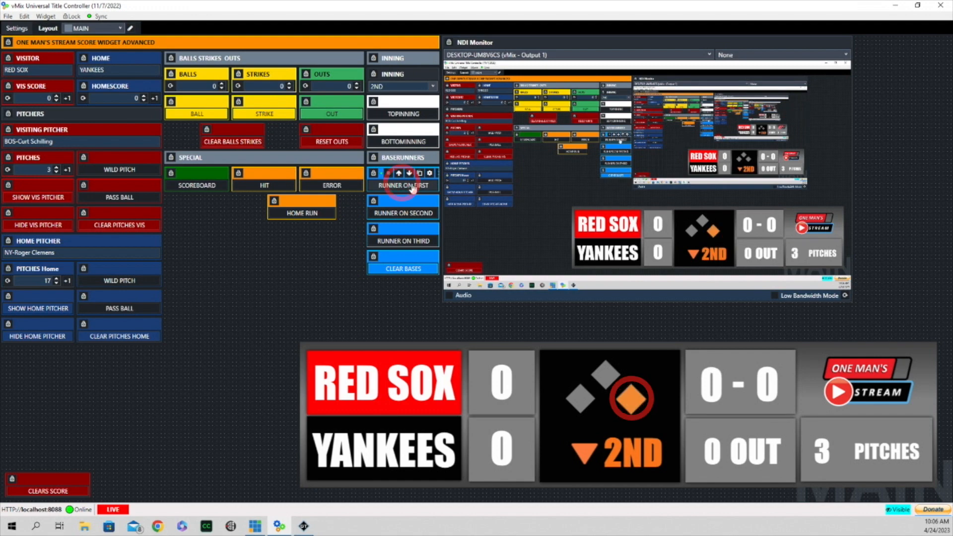
pyautogui.click(402, 215)
pyautogui.click(402, 238)
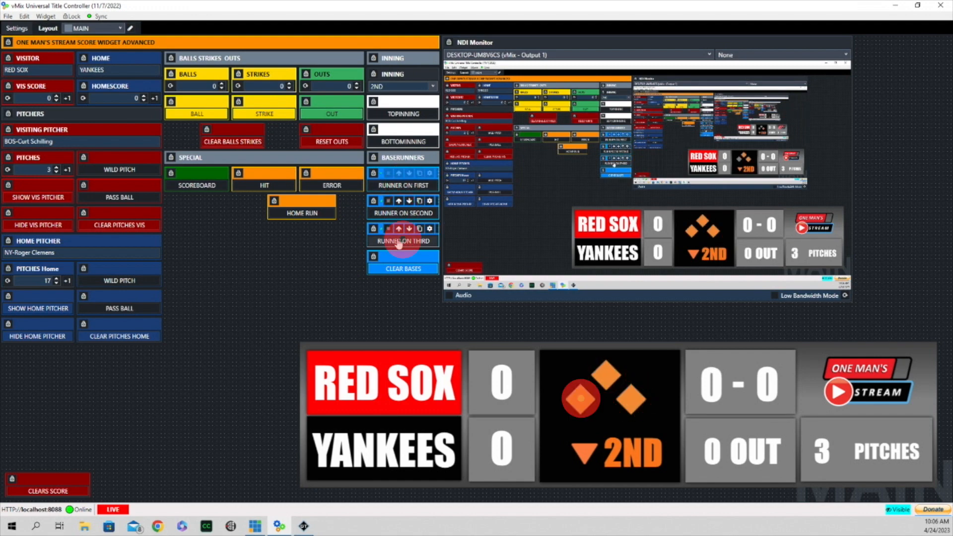
# - Examine the SetXVisible command in the RUNNER ON FIRST button's script and close its properties
pyautogui.click(430, 173)
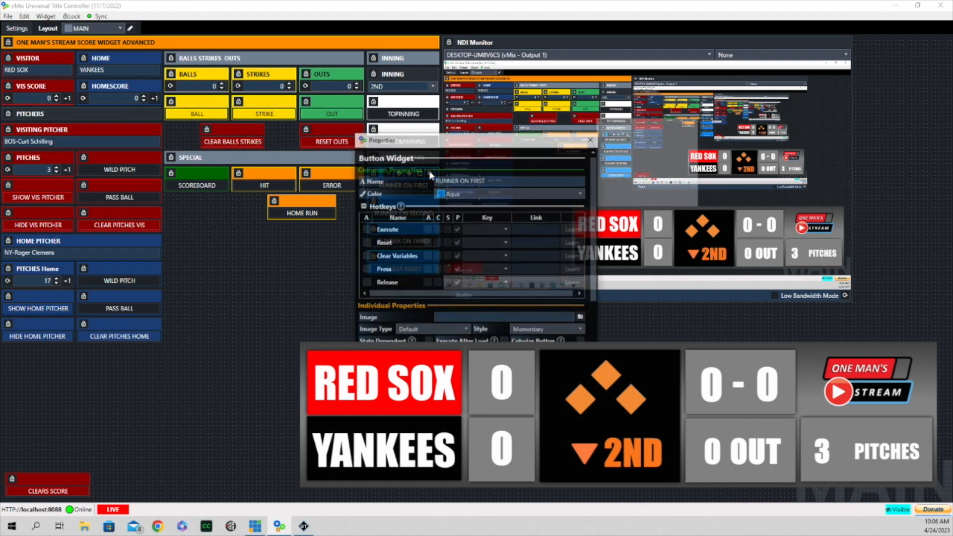
pyautogui.scroll(-3, 439, 219)
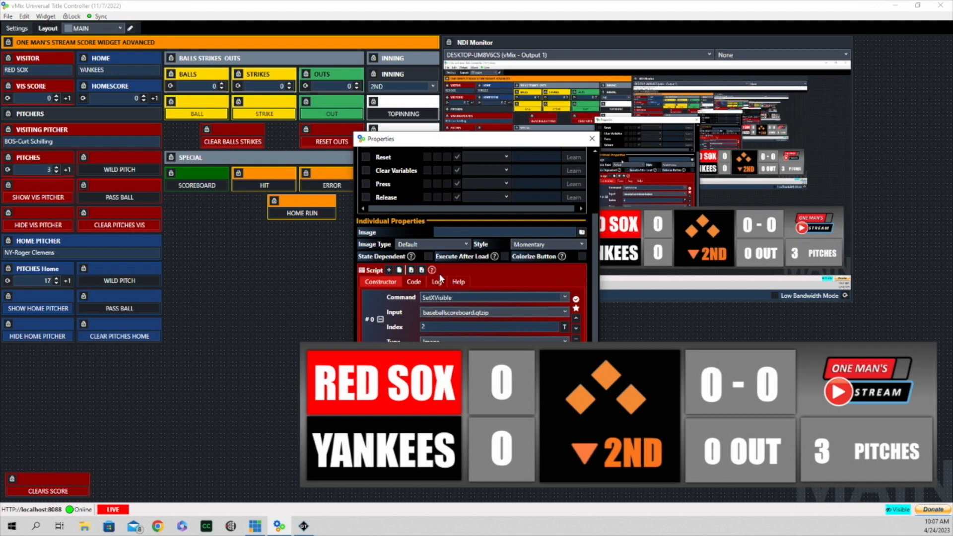
pyautogui.scroll(3, 440, 278)
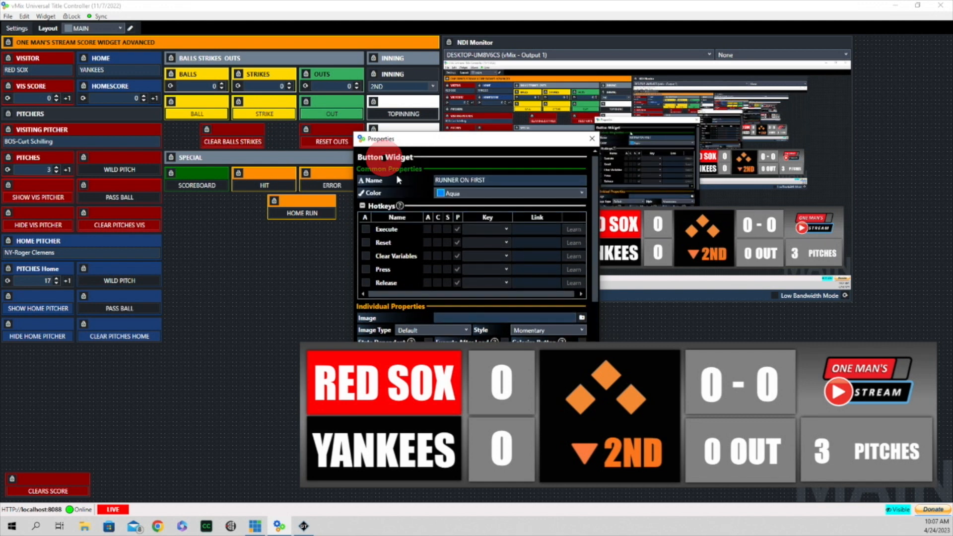
pyautogui.click(591, 139)
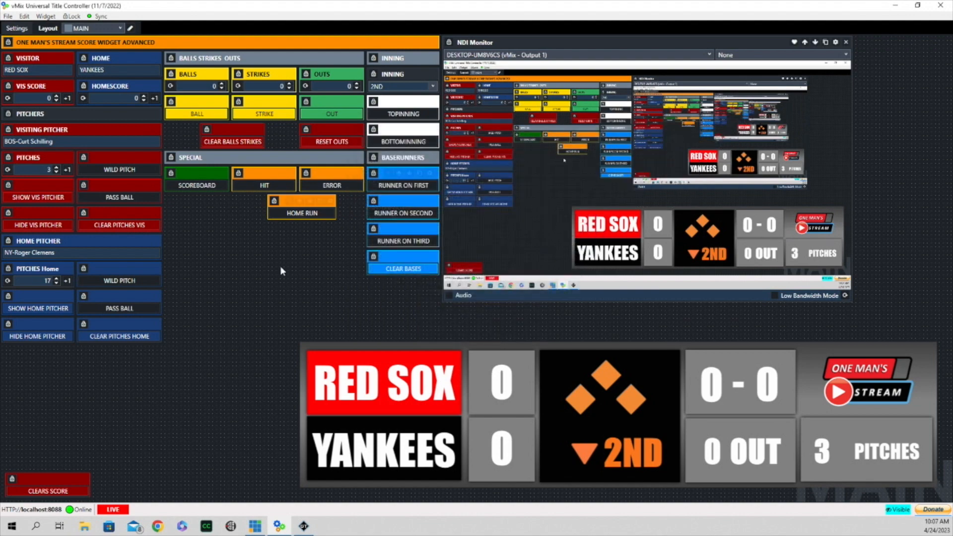
# - Toggle the runner on second until that base is empty, and clear all the bases
pyautogui.click(409, 217)
pyautogui.click(409, 217)
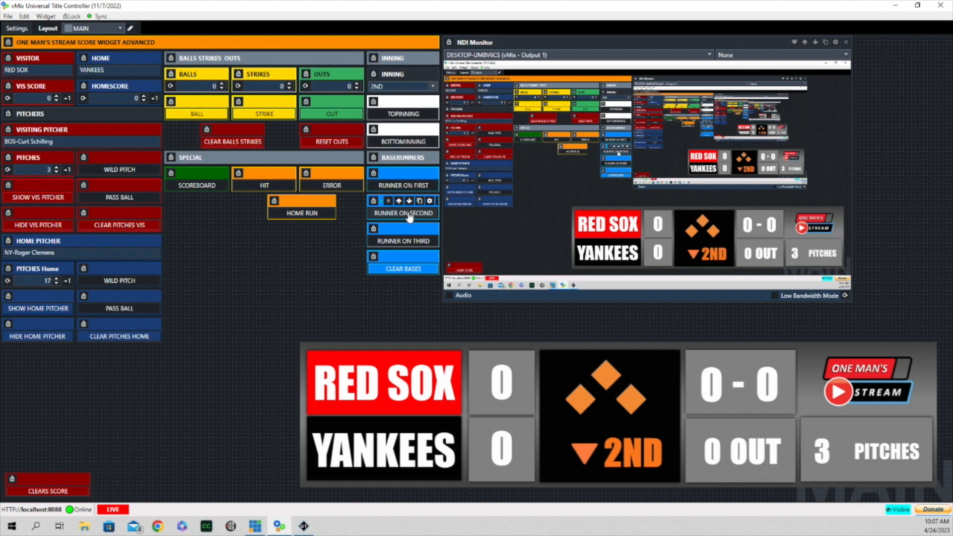
pyautogui.click(409, 216)
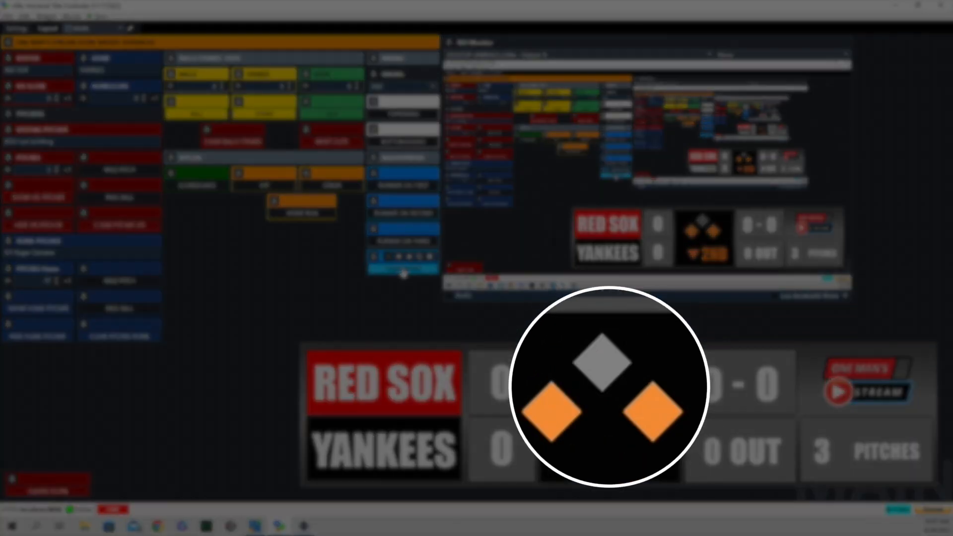
pyautogui.click(403, 268)
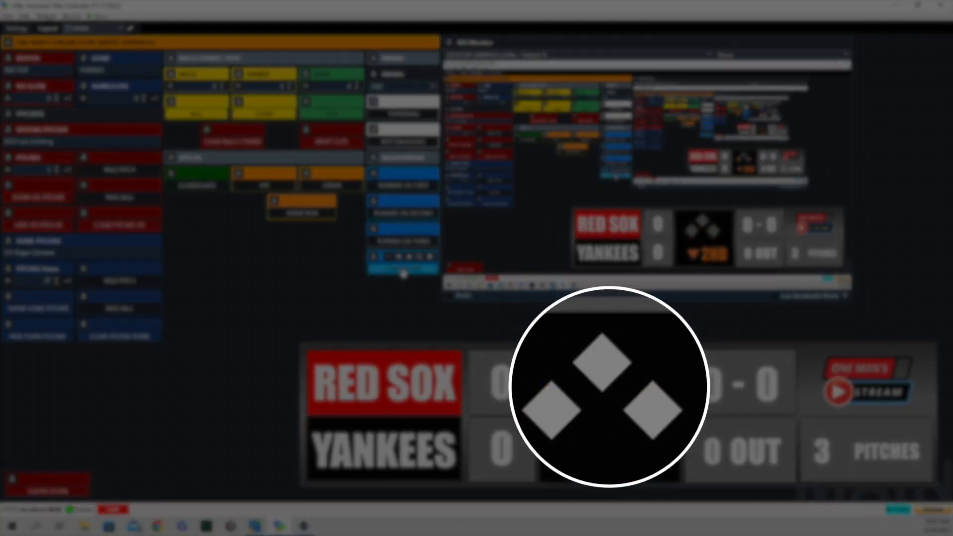